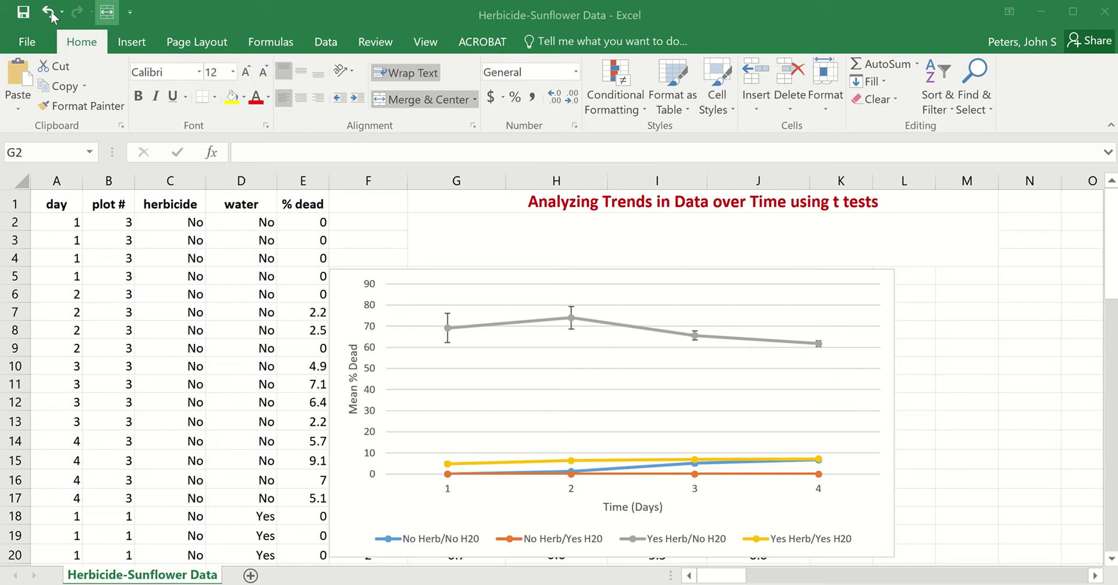
Step: Undo the note edits above the chart, back to the text about removing the herbicide/no water treatment
{"action": "left_click", "coordinate": [49, 12]}
{"action": "left_click", "coordinate": [49, 12]}
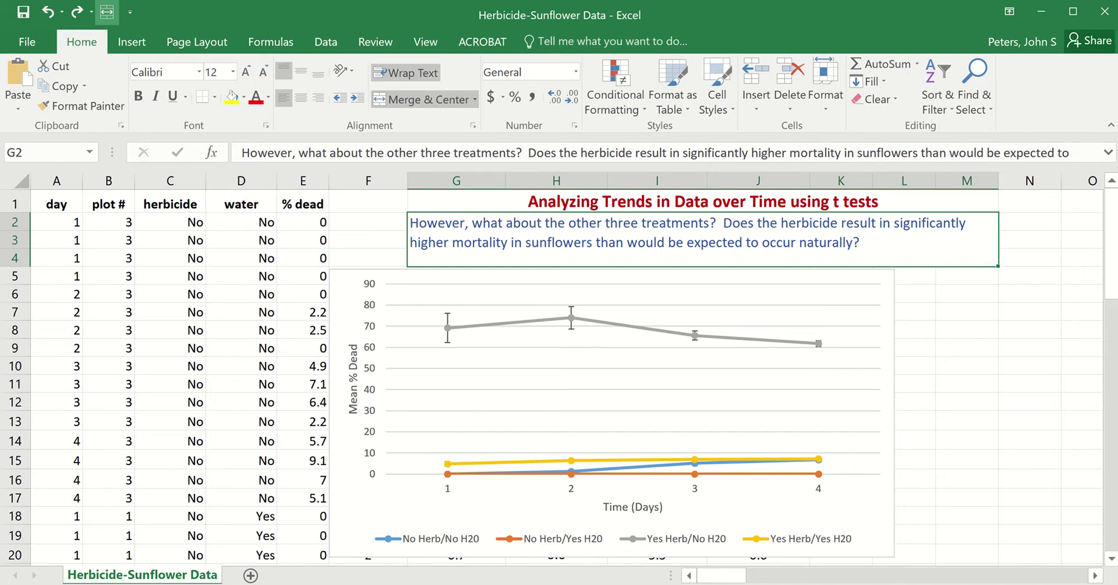
{"action": "key", "text": "ctrl+z"}
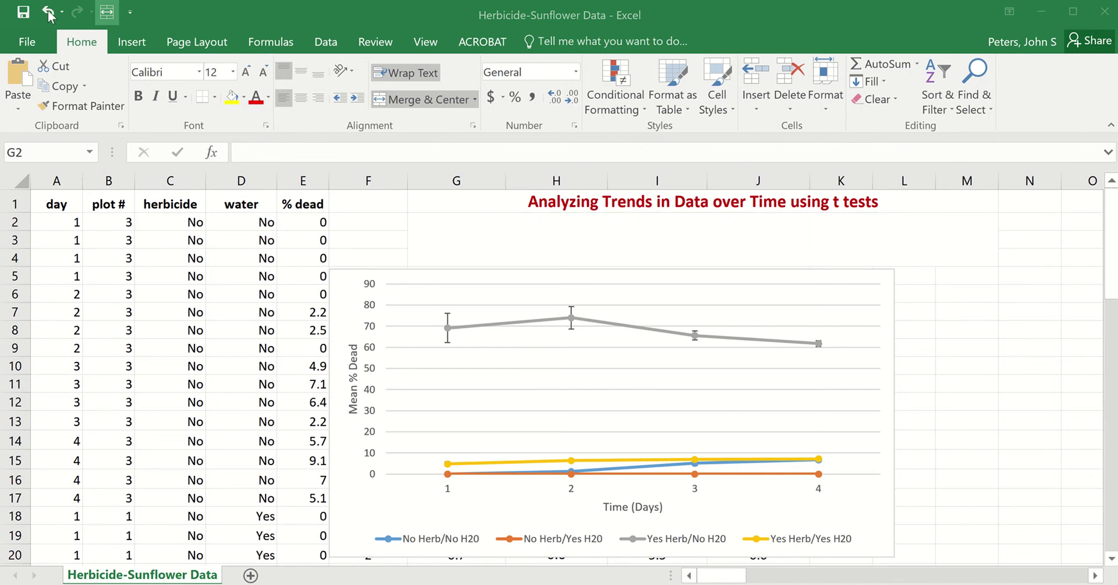
{"action": "left_click", "coordinate": [48, 12]}
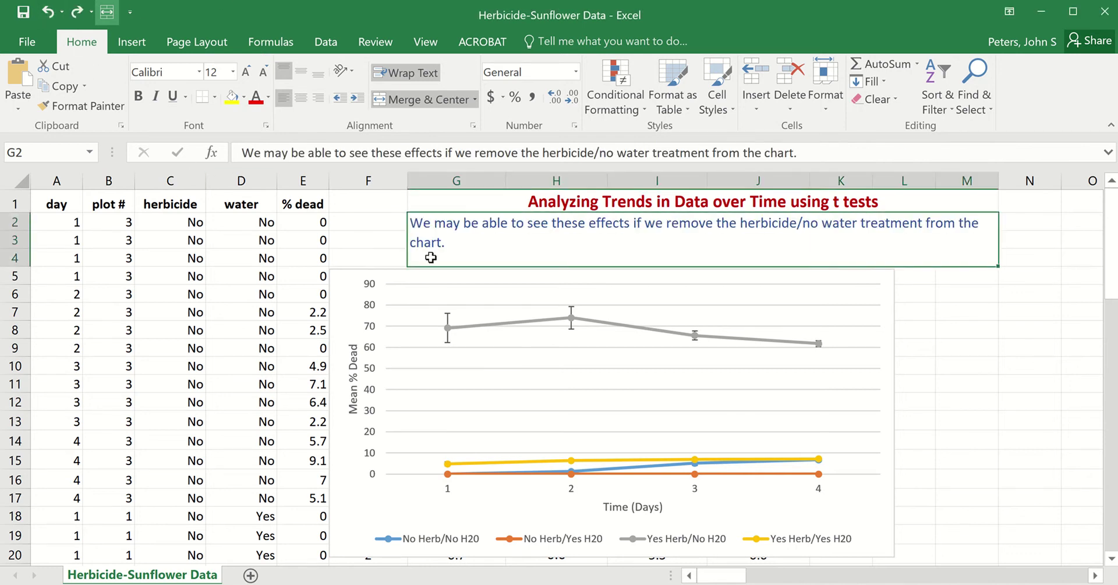
Step: Remove the Yes Herb/No H20 series from the line chart
{"action": "left_click", "coordinate": [619, 330]}
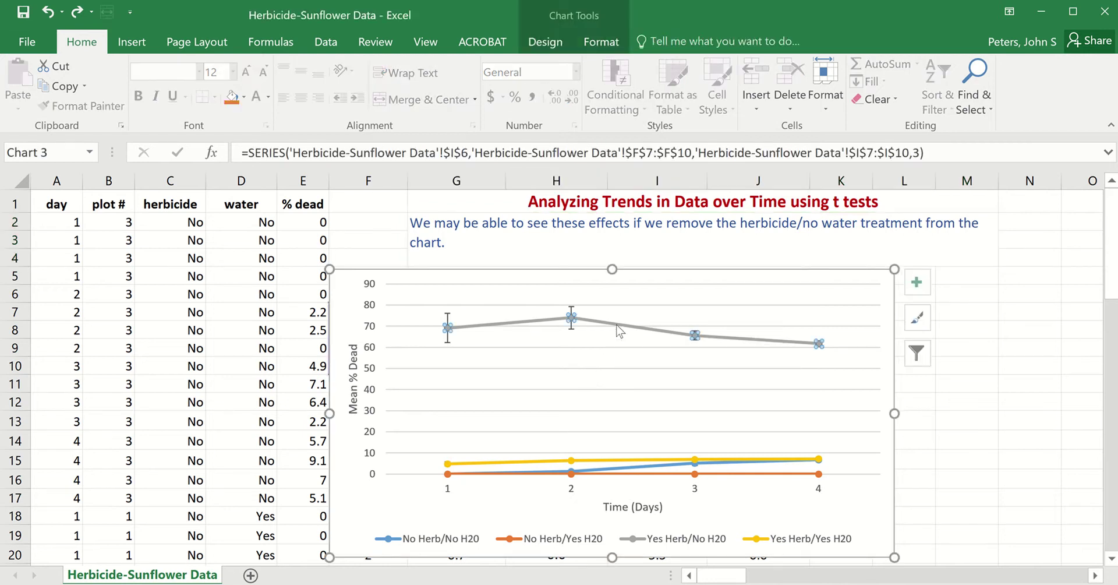
{"action": "key", "text": "Delete"}
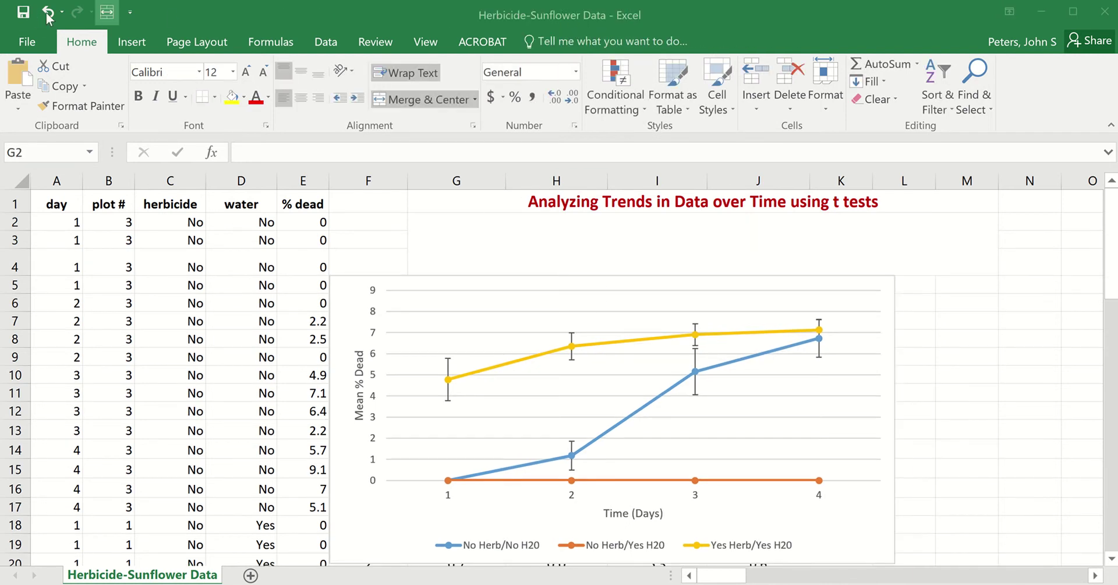
Step: Undo the note edits in merged cell G2 one by one, back to the text about the two-sample, one-tailed test
{"action": "left_click", "coordinate": [47, 16]}
{"action": "left_click", "coordinate": [47, 17]}
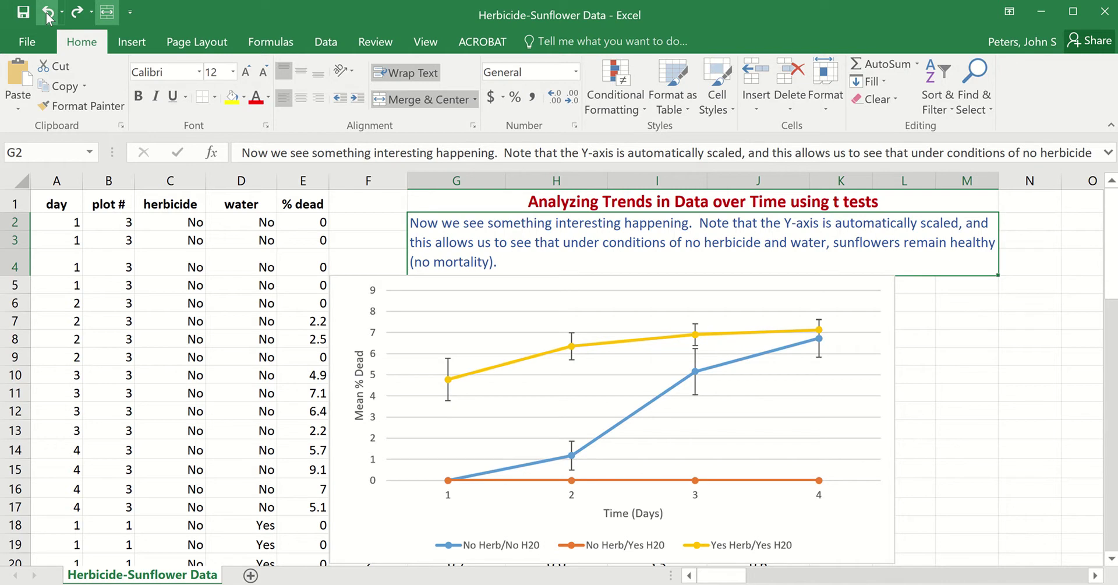
{"action": "left_click", "coordinate": [48, 16]}
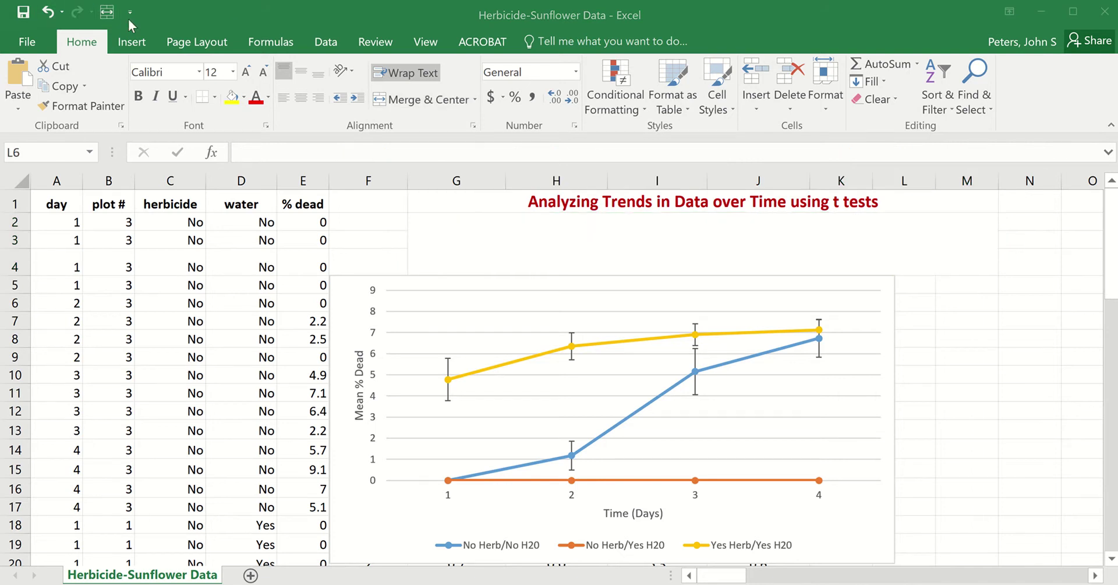
{"action": "left_click", "coordinate": [48, 12]}
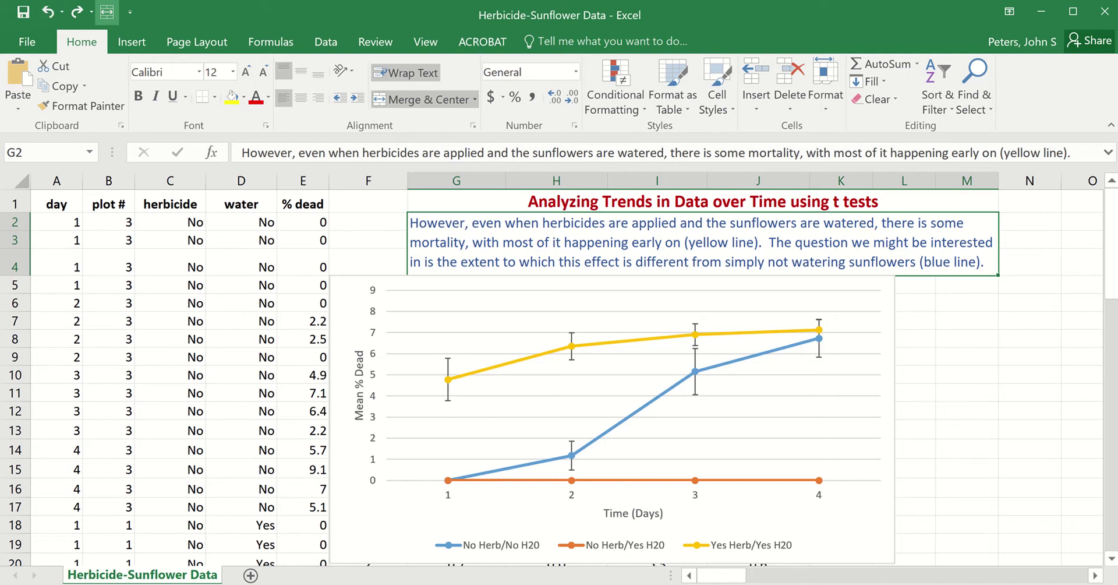
{"action": "key", "text": "Delete"}
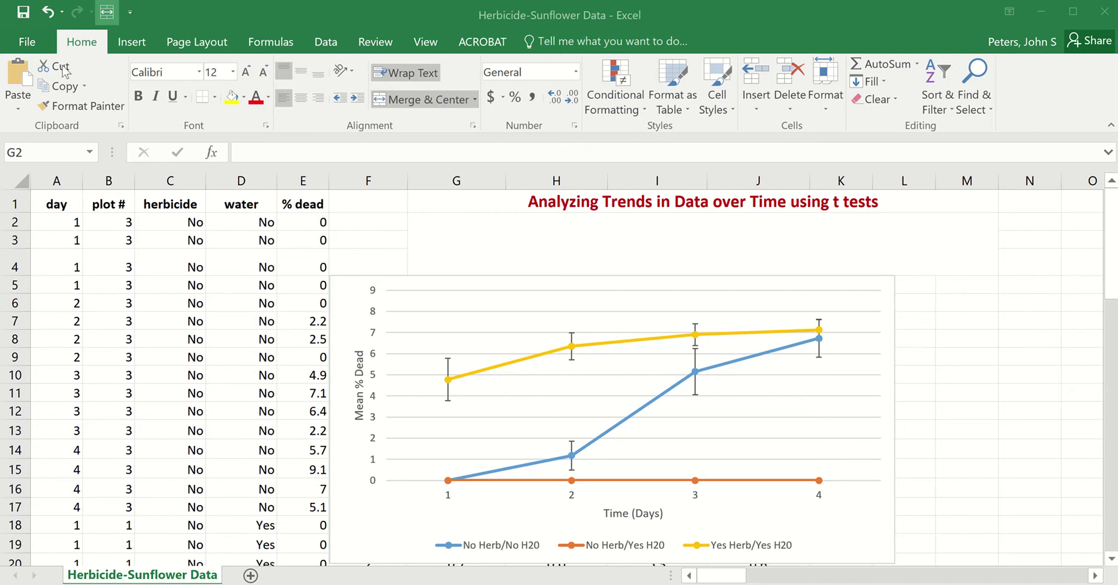
{"action": "left_click", "coordinate": [49, 13]}
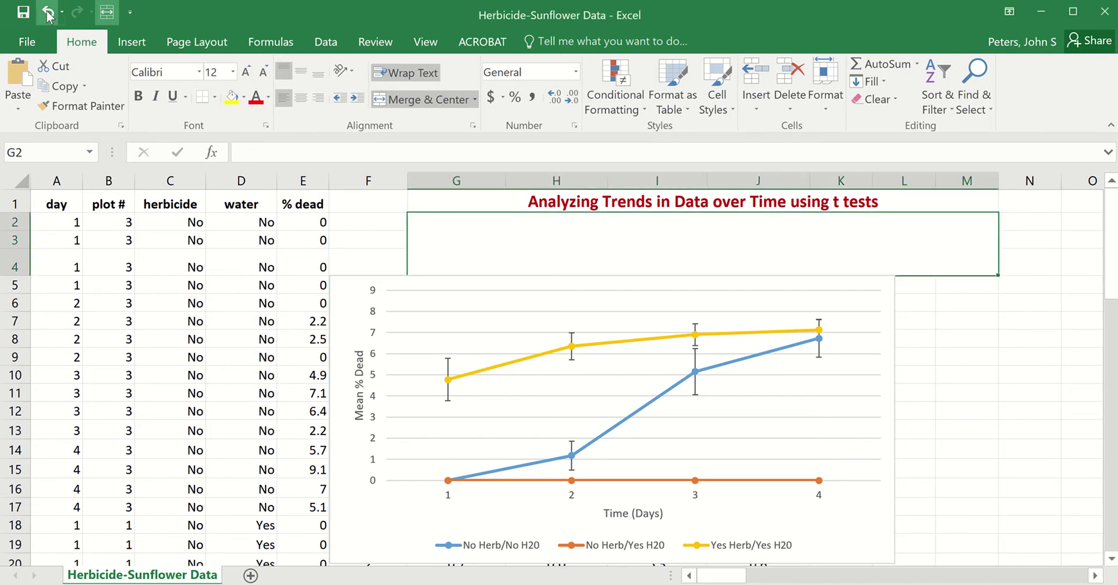
{"action": "left_click", "coordinate": [50, 13]}
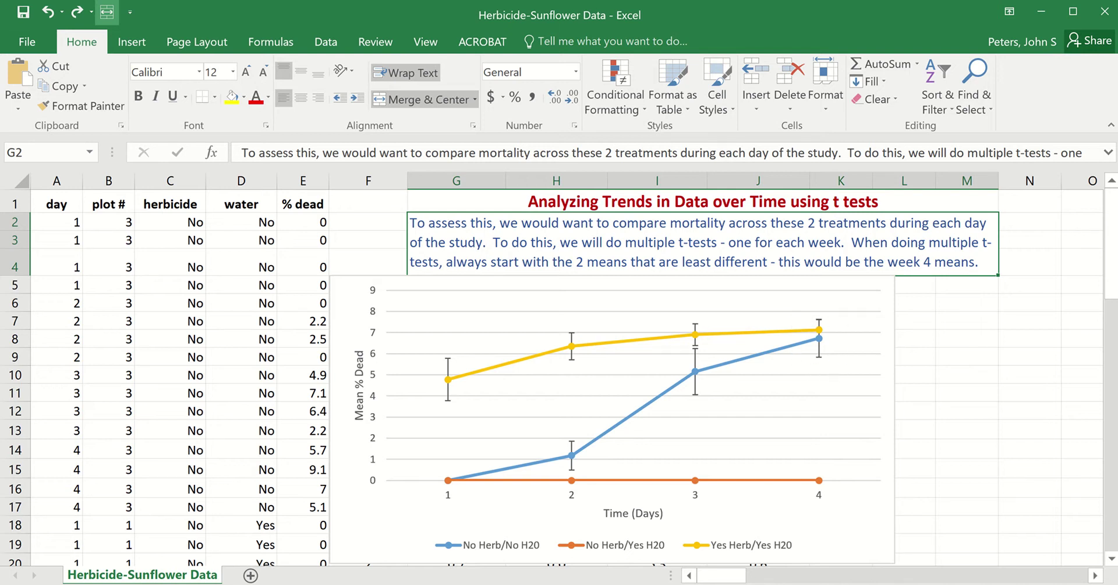
{"action": "key", "text": "Delete"}
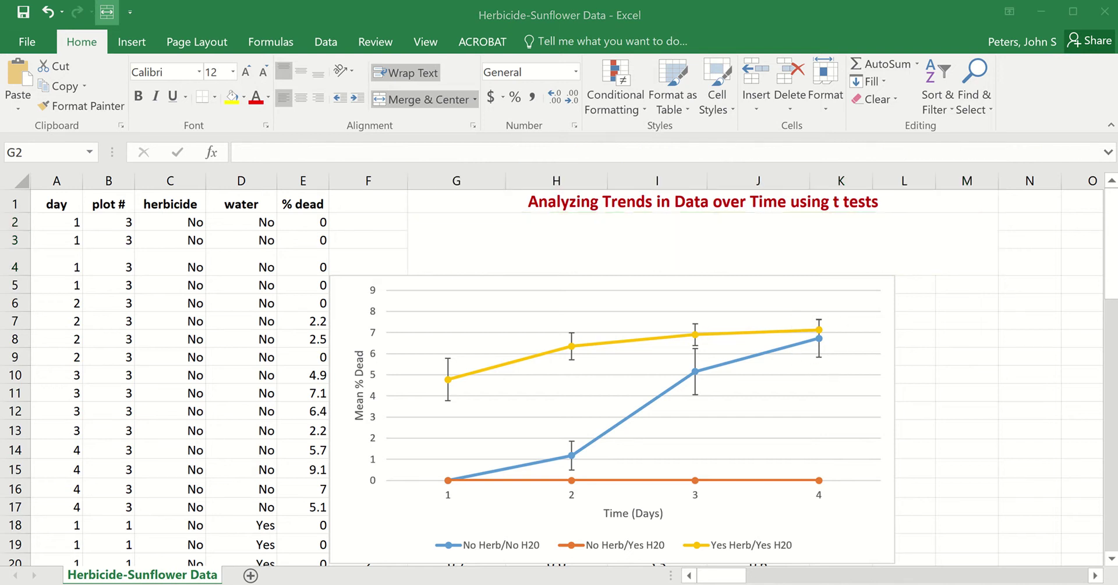
{"action": "left_click", "coordinate": [49, 13]}
{"action": "left_click", "coordinate": [49, 13]}
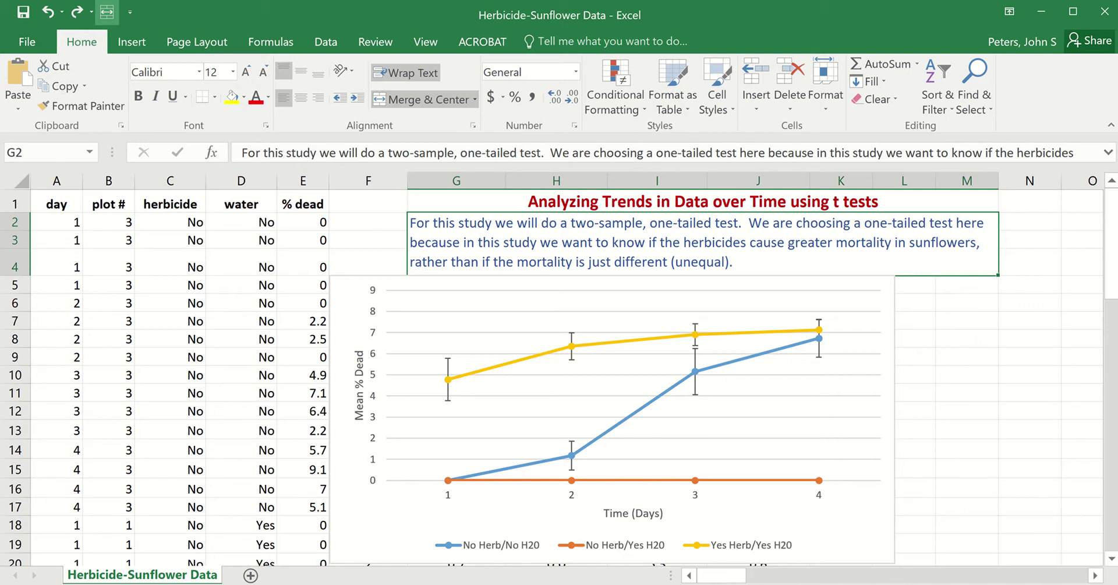
Step: Split the worksheet window at cell A2, so the header row has its own pane
{"action": "key", "text": "Home"}
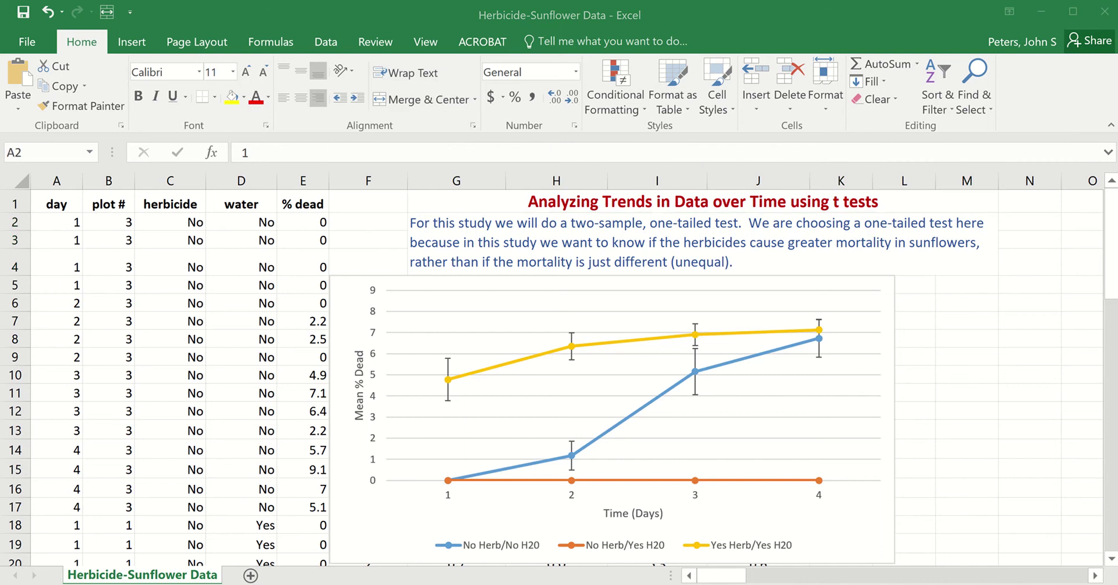
{"action": "left_click", "coordinate": [427, 44]}
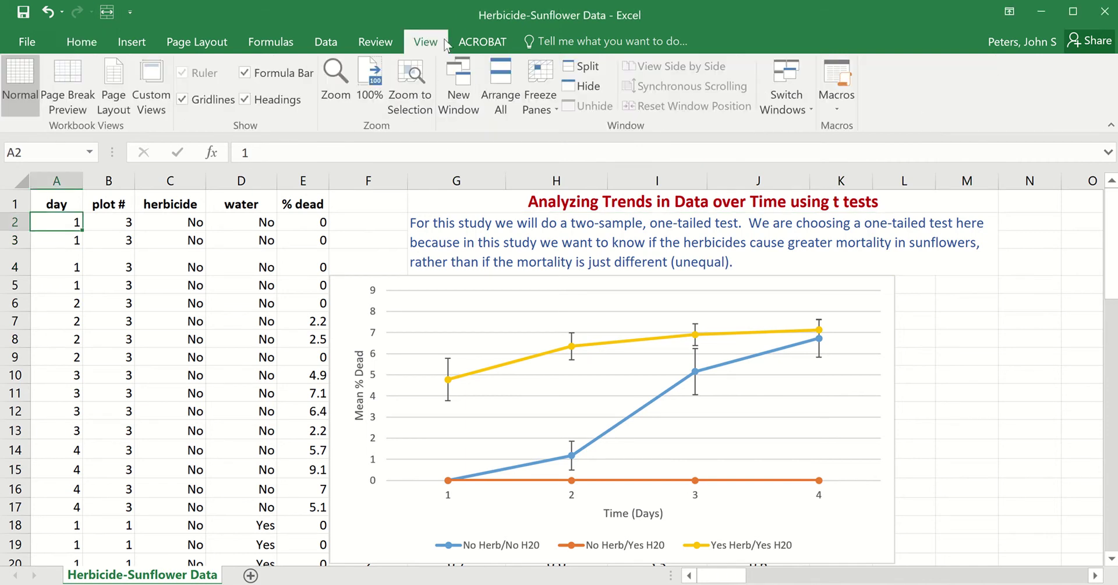
{"action": "left_click", "coordinate": [589, 68]}
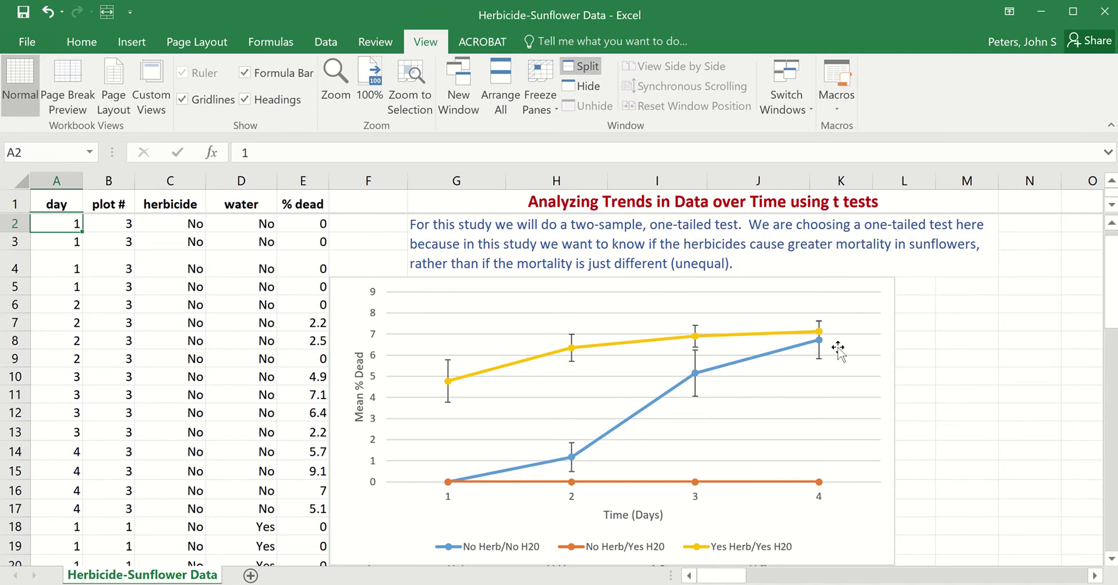
{"action": "left_click", "coordinate": [933, 376]}
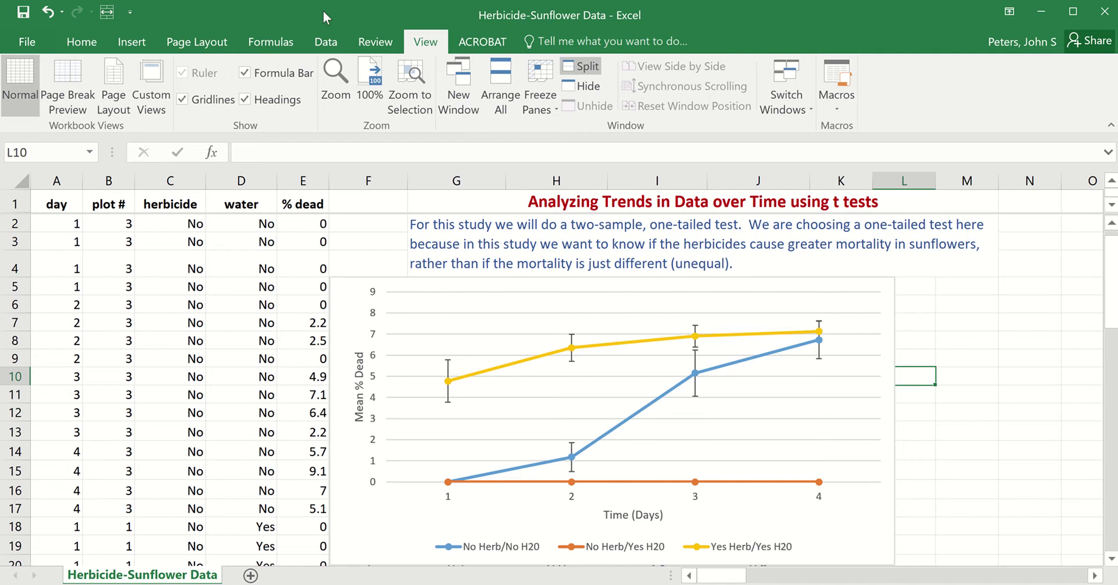
Step: Start the data analysis tool t-Test: Two-Sample Assuming Equal Variances
{"action": "left_click", "coordinate": [325, 45]}
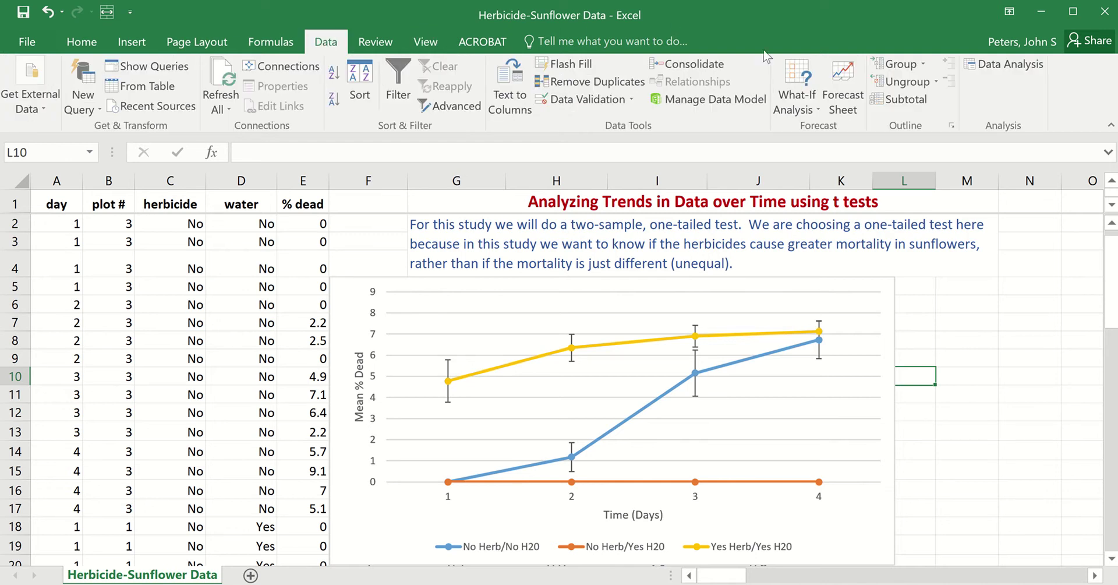
{"action": "left_click", "coordinate": [993, 64]}
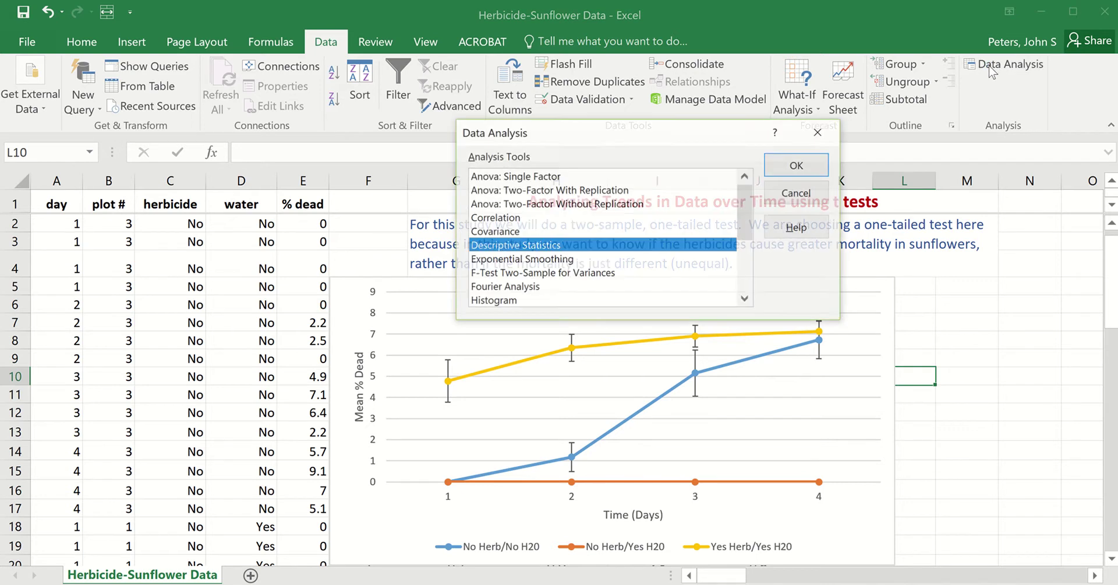
{"action": "left_click_drag", "start_coordinate": [738, 207], "coordinate": [598, 276]}
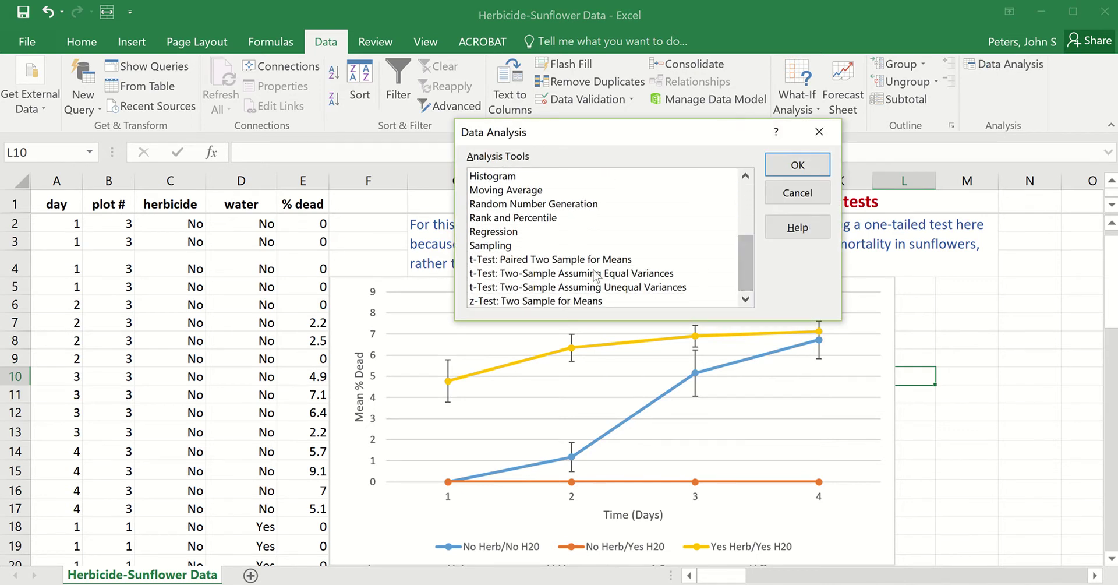
{"action": "left_click", "coordinate": [531, 273]}
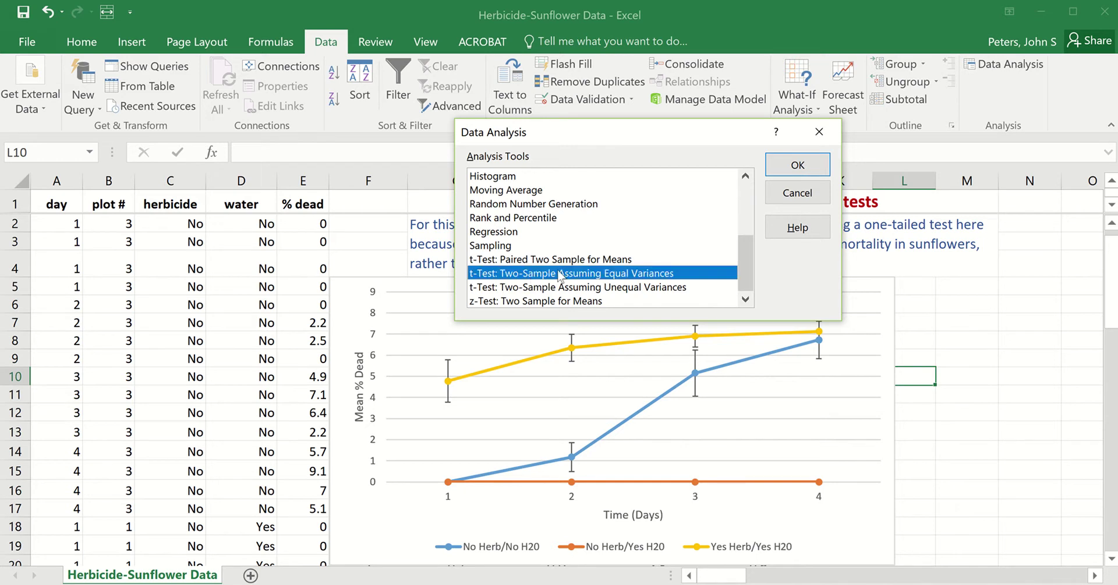
{"action": "left_click", "coordinate": [797, 168]}
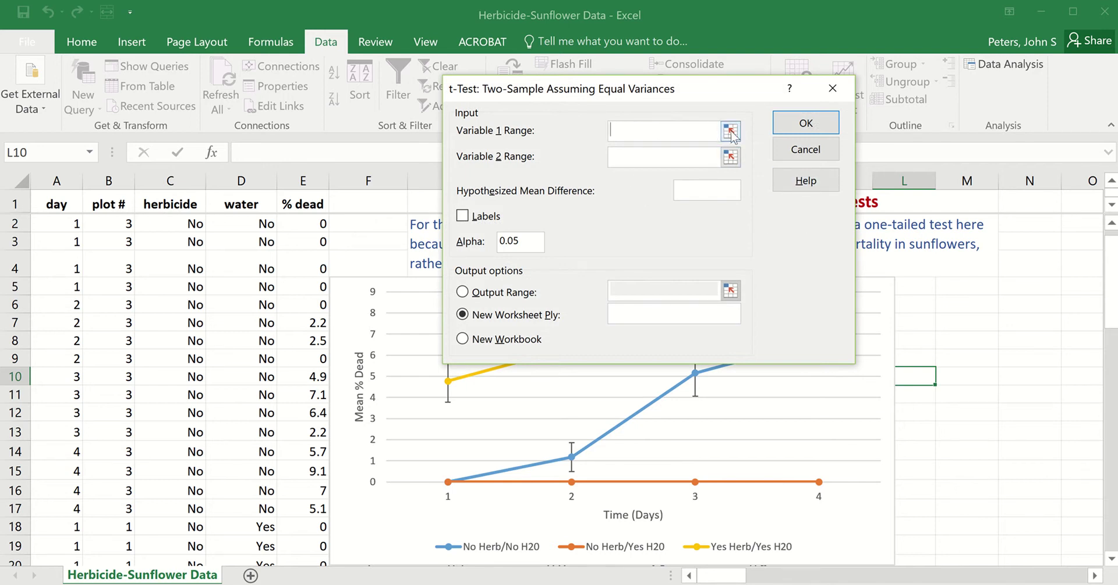
Step: Set the Variable 1 range to the day 4 % dead values without herbicide or water, $E$14:$E$17
{"action": "left_click_drag", "start_coordinate": [653, 88], "coordinate": [352, 38]}
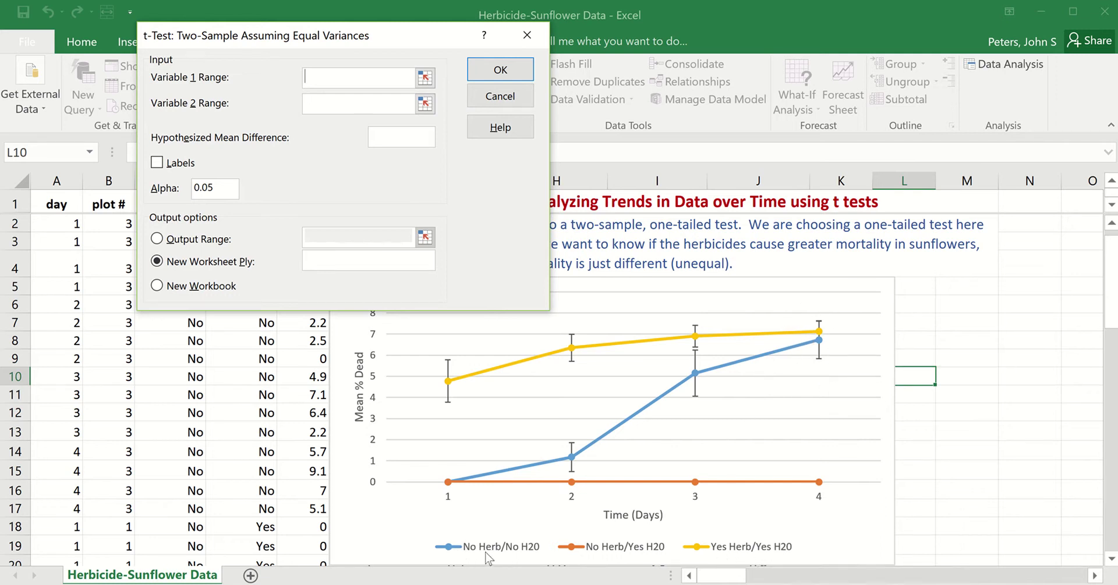
{"action": "left_click", "coordinate": [425, 78]}
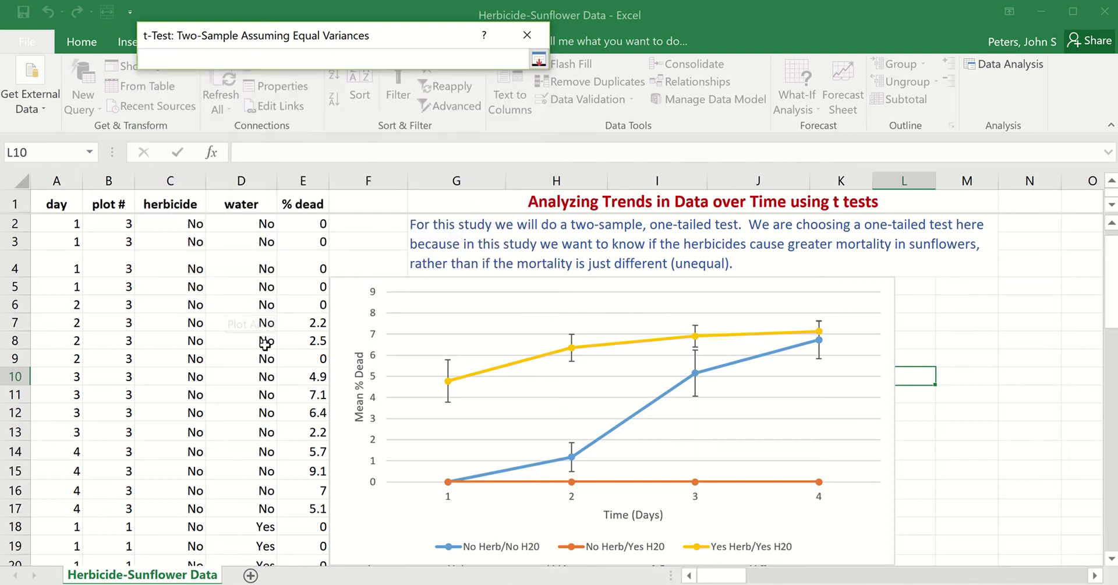
{"action": "scroll", "coordinate": [282, 375], "scroll_direction": "down", "scroll_amount": 1}
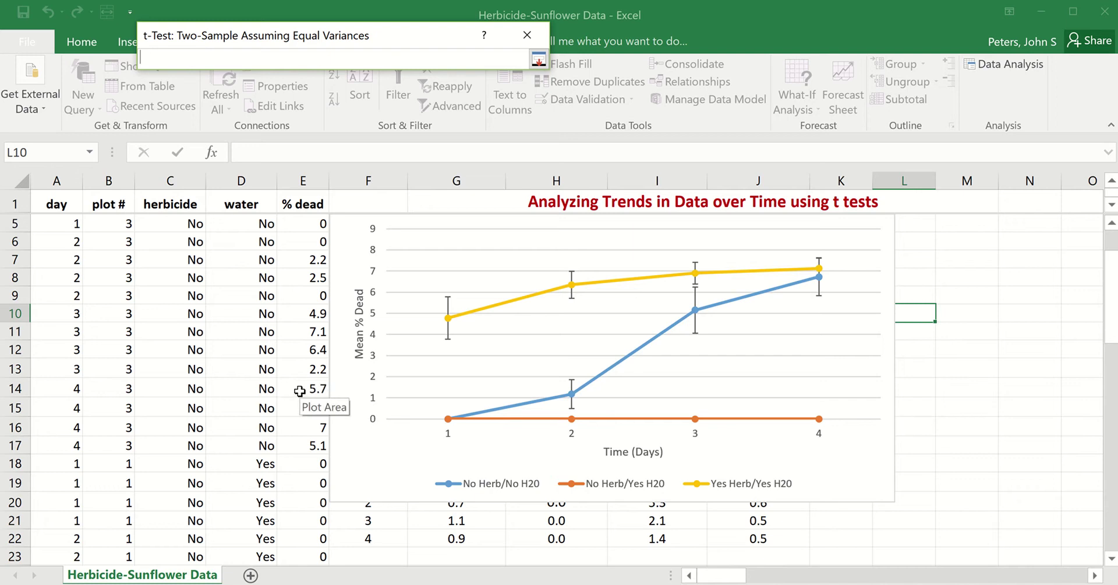
{"action": "left_click_drag", "start_coordinate": [299, 390], "coordinate": [295, 446]}
{"action": "left_click", "coordinate": [538, 59]}
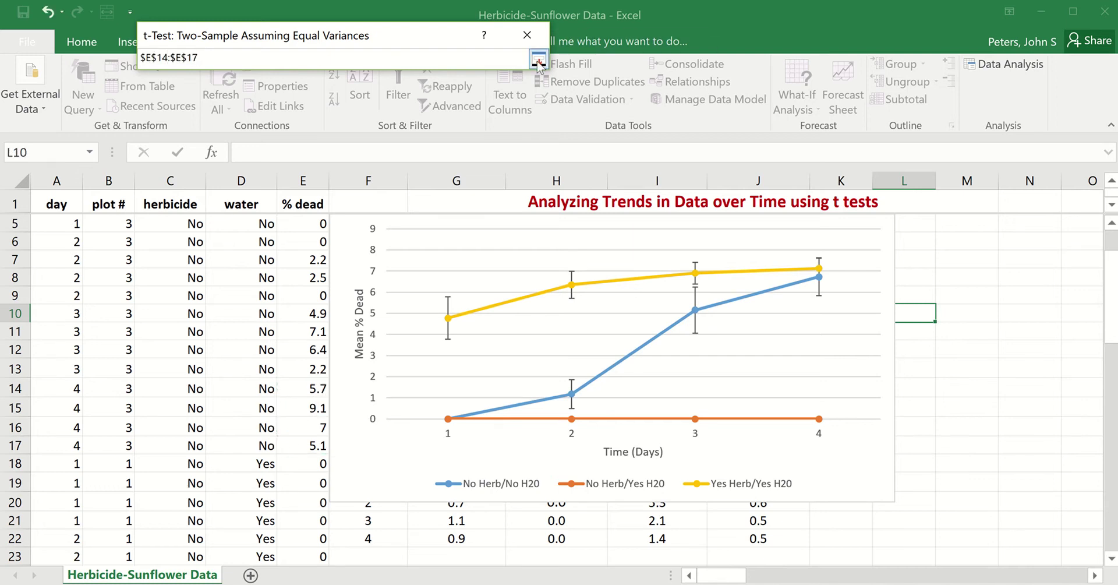
Step: Set the Variable 2 range to the day 4 % dead values with herbicide and water, $E$62:$E$65
{"action": "left_click", "coordinate": [349, 108]}
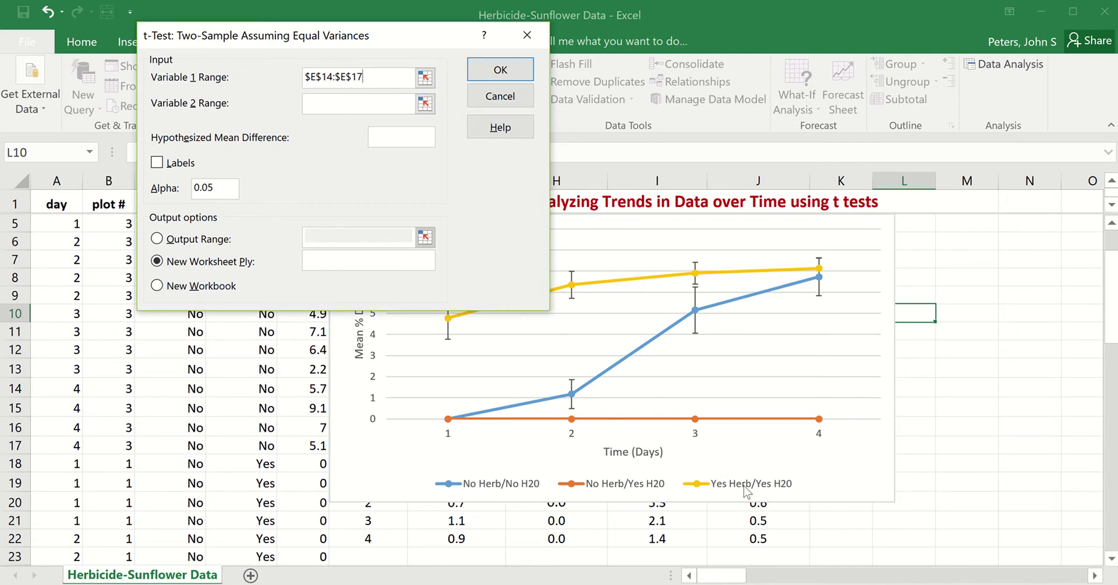
{"action": "left_click", "coordinate": [425, 103]}
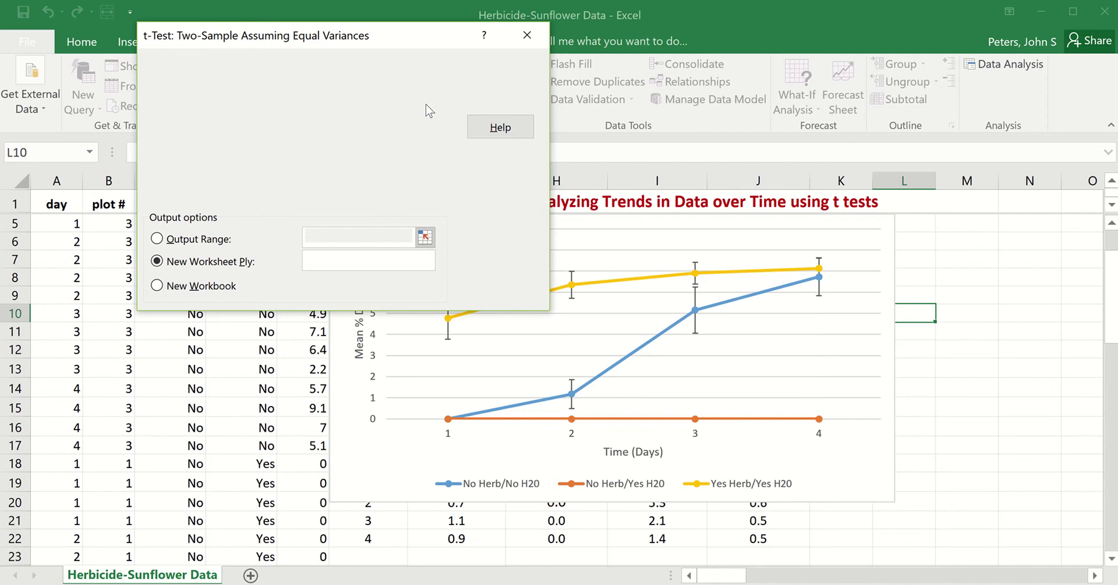
{"action": "scroll", "coordinate": [246, 419], "scroll_direction": "down", "scroll_amount": 10}
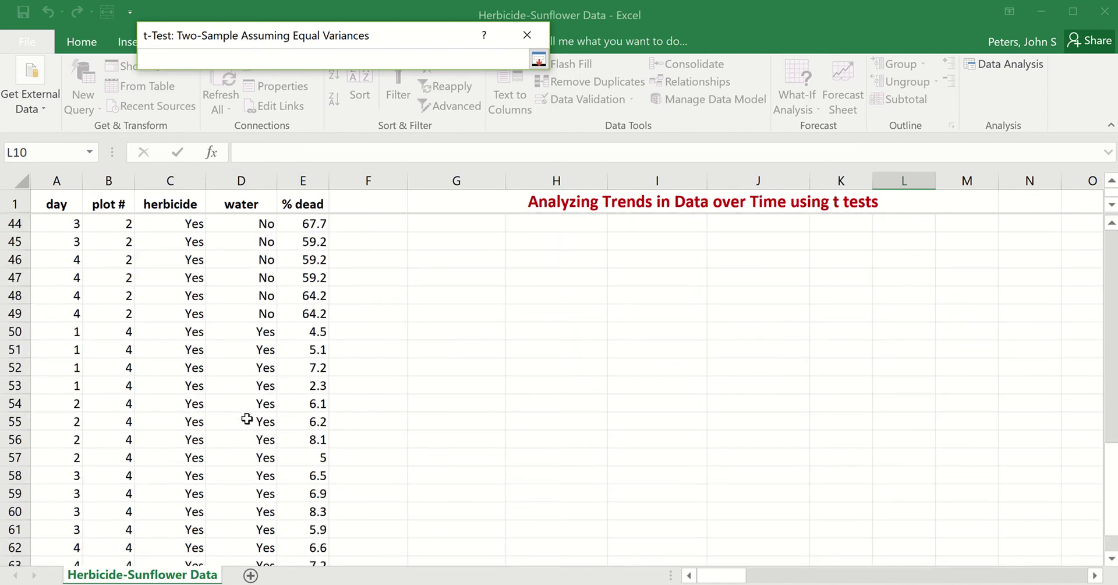
{"action": "scroll", "coordinate": [246, 420], "scroll_direction": "down", "scroll_amount": 3}
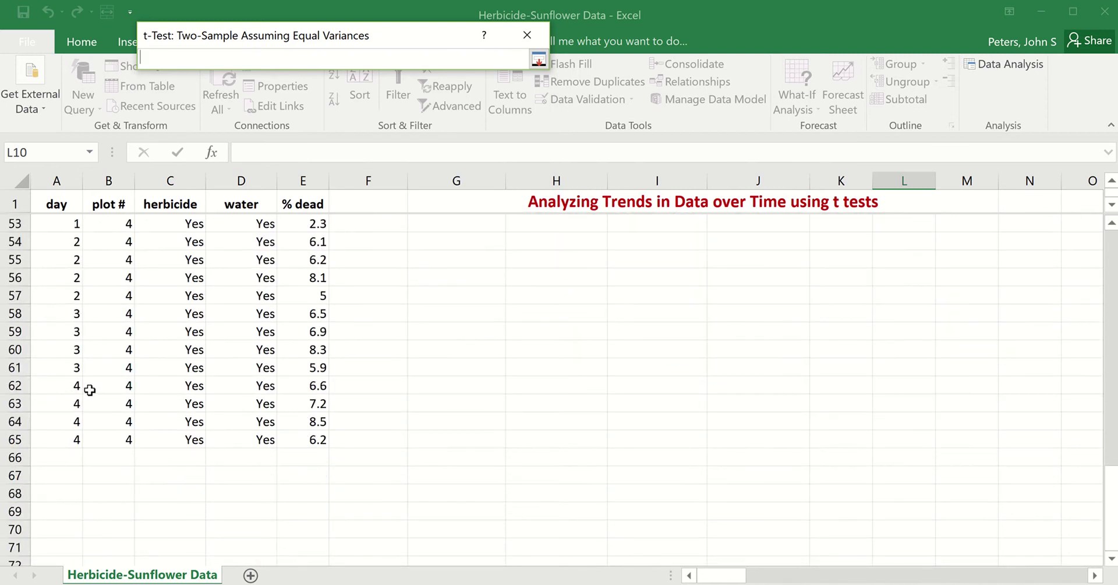
{"action": "left_click_drag", "start_coordinate": [309, 386], "coordinate": [304, 436]}
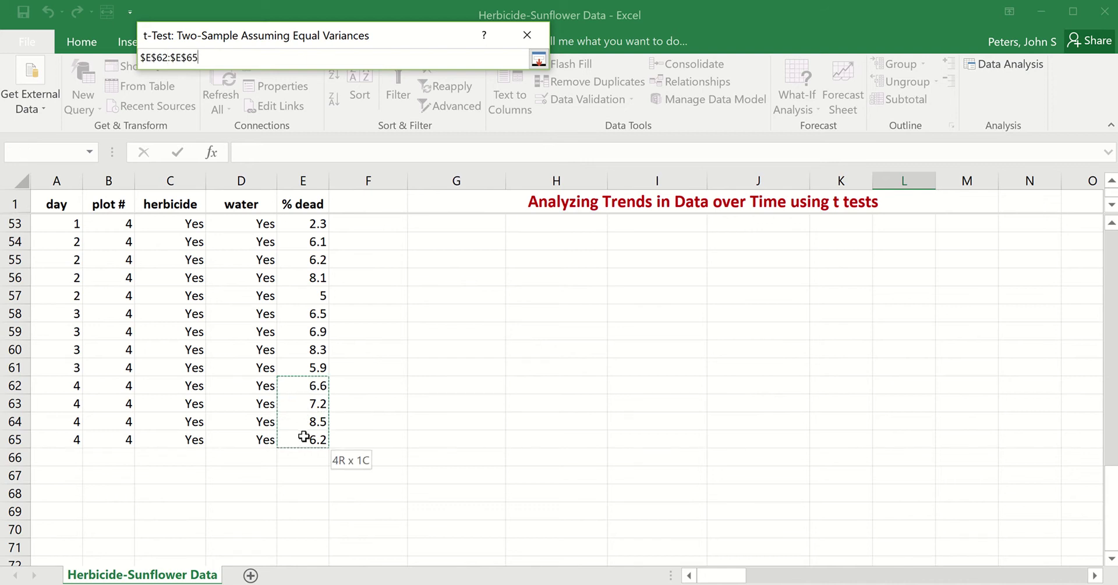
{"action": "left_click", "coordinate": [539, 59]}
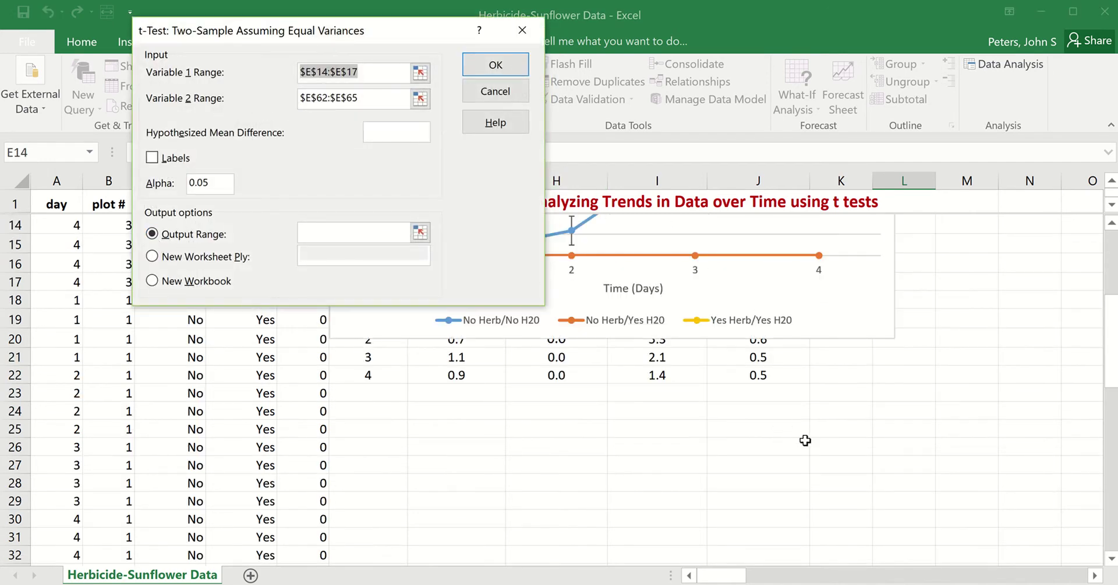
Step: Set the t-test's output range to cell $G$24, below the summary table
{"action": "left_click", "coordinate": [462, 410]}
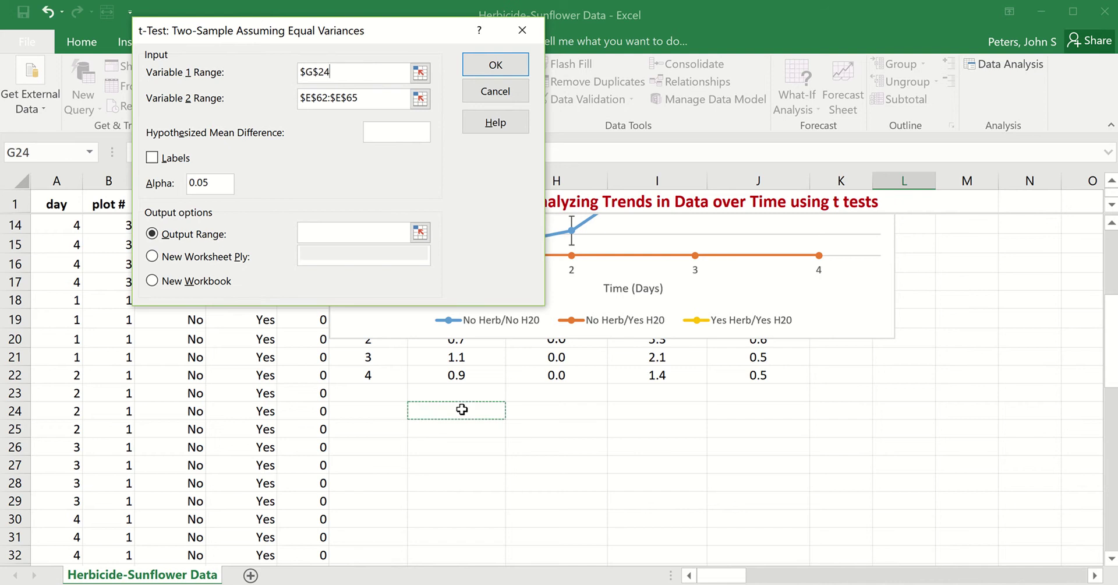
{"action": "left_click", "coordinate": [421, 234]}
{"action": "left_click", "coordinate": [442, 413]}
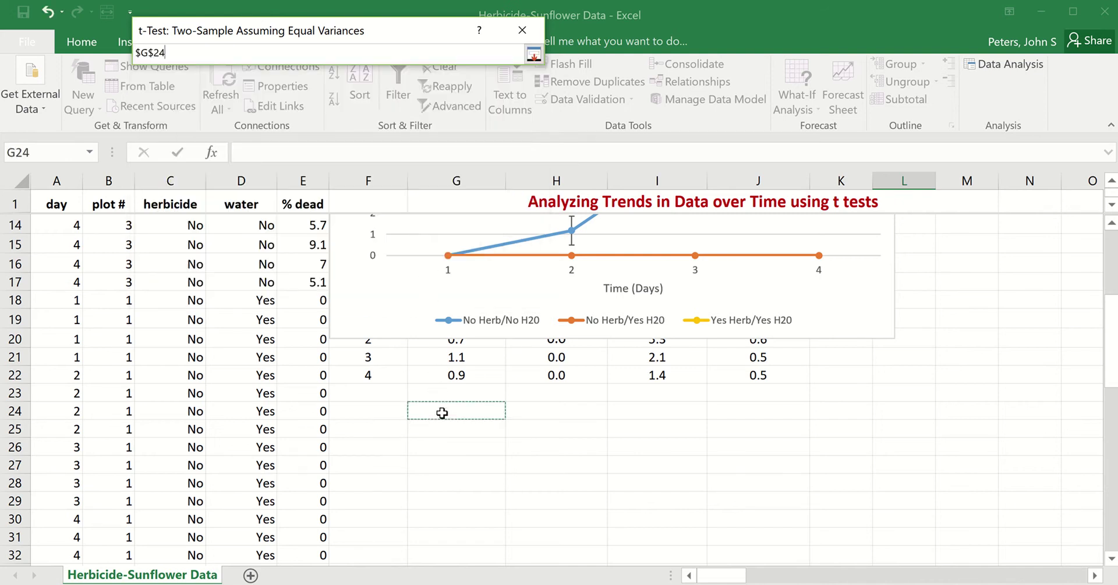
{"action": "left_click", "coordinate": [534, 55]}
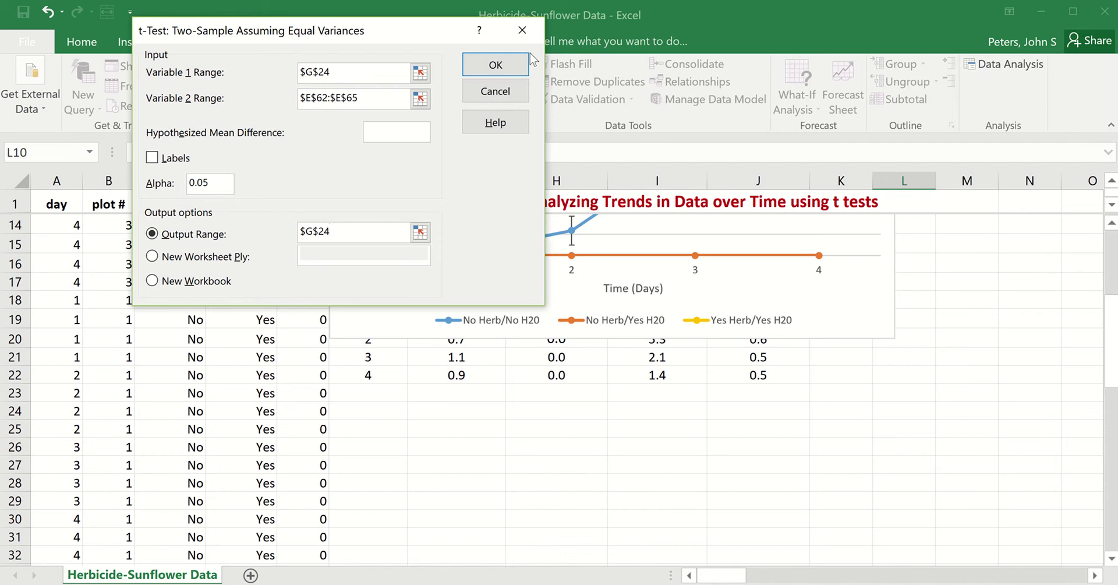
Step: Correct the t-test's Variable 1 range to the day 4 % dead values without herbicide or water, $E$14:$E$17
{"action": "left_click", "coordinate": [500, 64]}
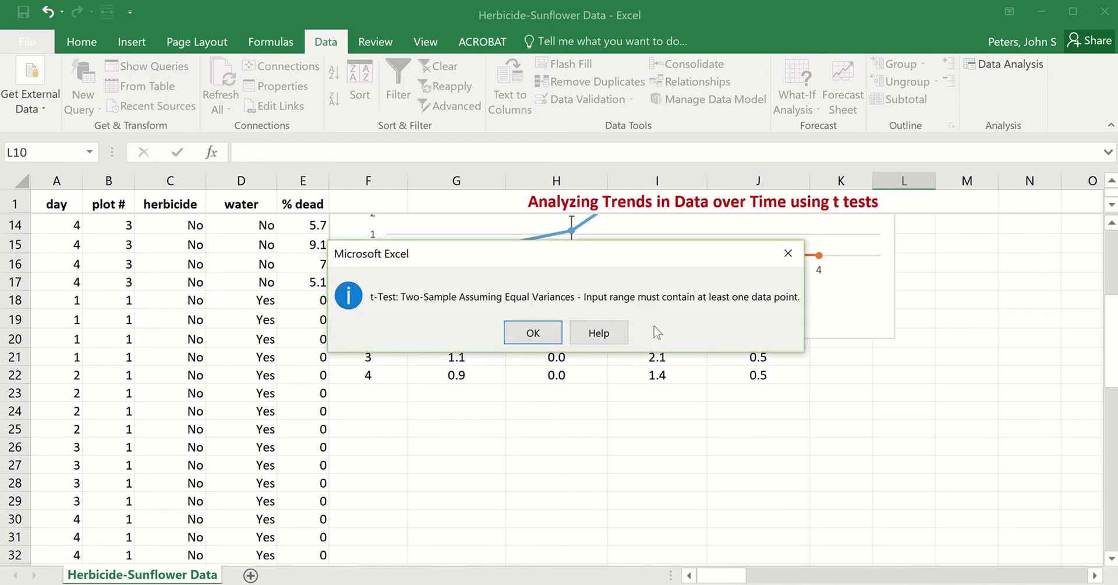
{"action": "left_click", "coordinate": [532, 333]}
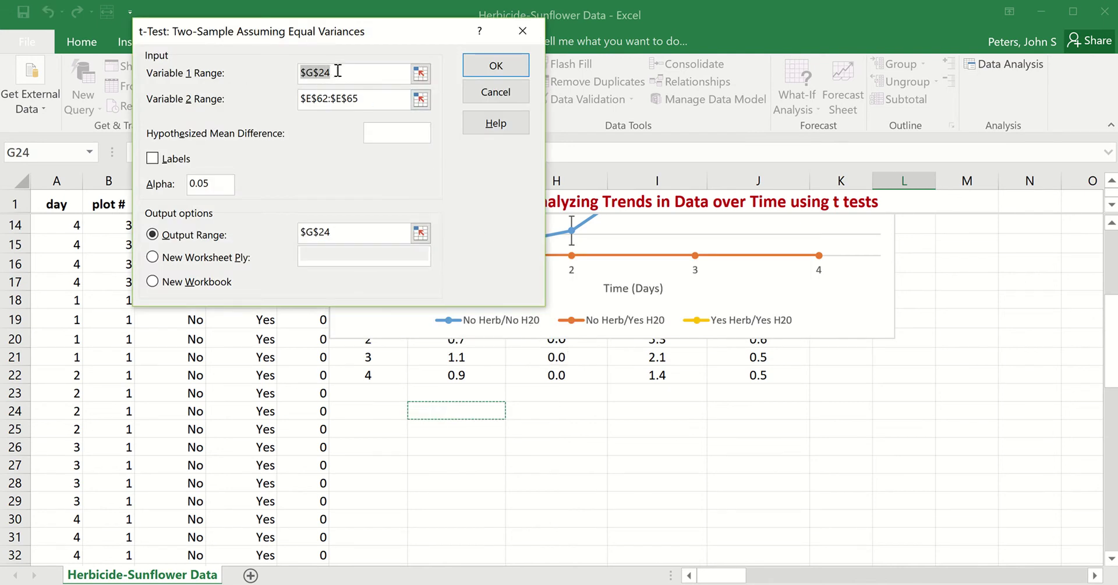
{"action": "left_click", "coordinate": [421, 75]}
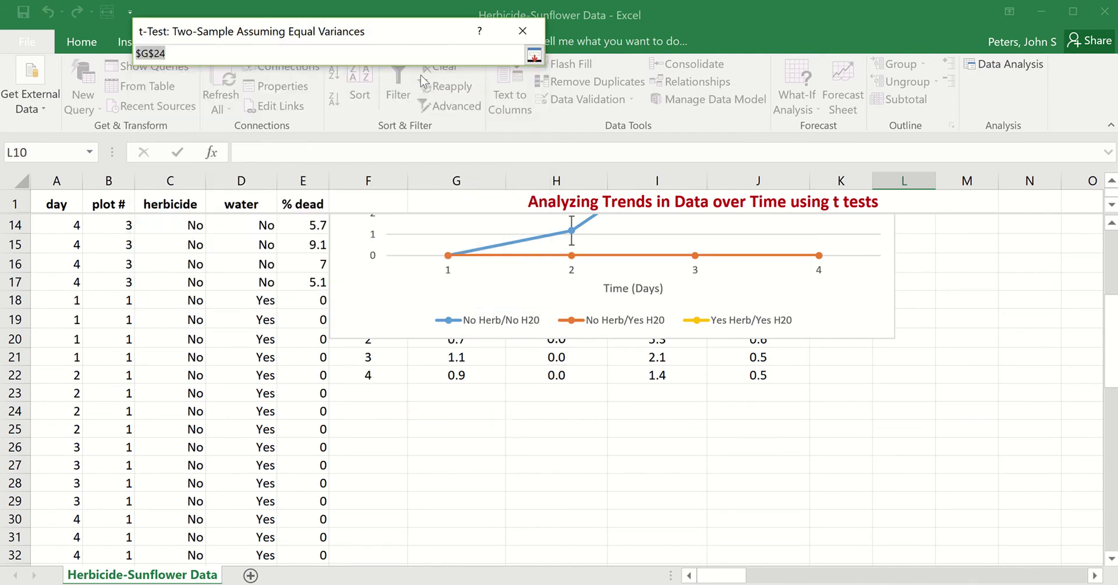
{"action": "scroll", "coordinate": [247, 341], "scroll_direction": "up", "scroll_amount": 5}
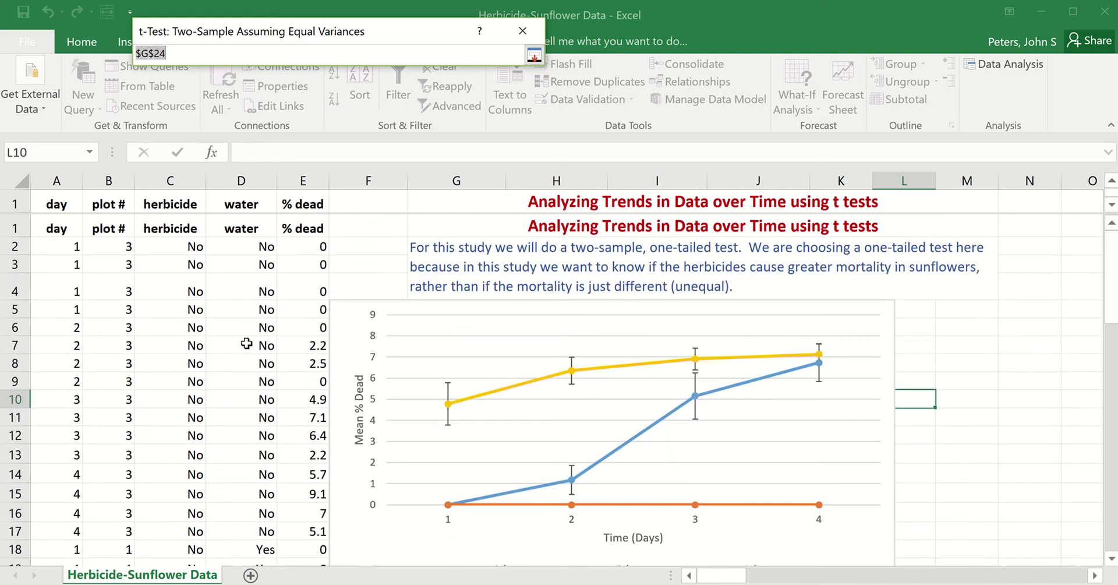
{"action": "scroll", "coordinate": [193, 343], "scroll_direction": "down", "scroll_amount": 1}
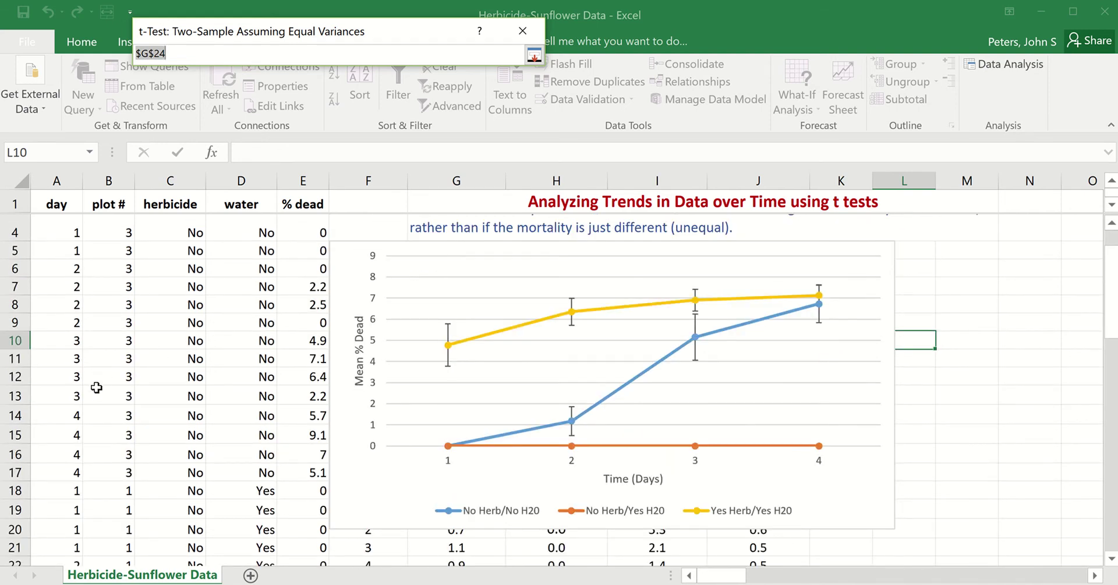
{"action": "left_click_drag", "start_coordinate": [301, 413], "coordinate": [300, 467]}
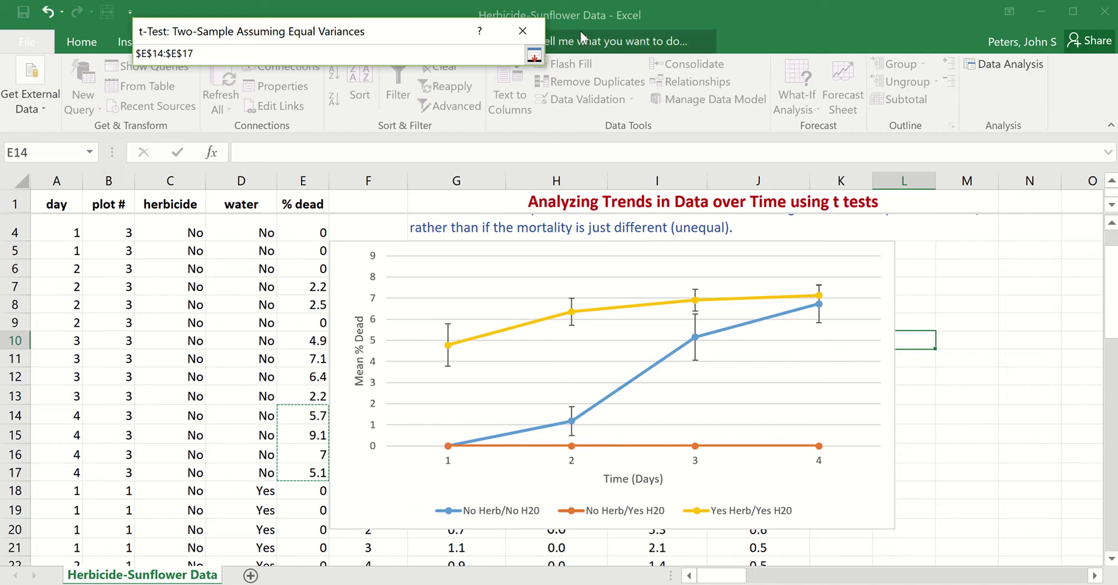
{"action": "left_click", "coordinate": [534, 55]}
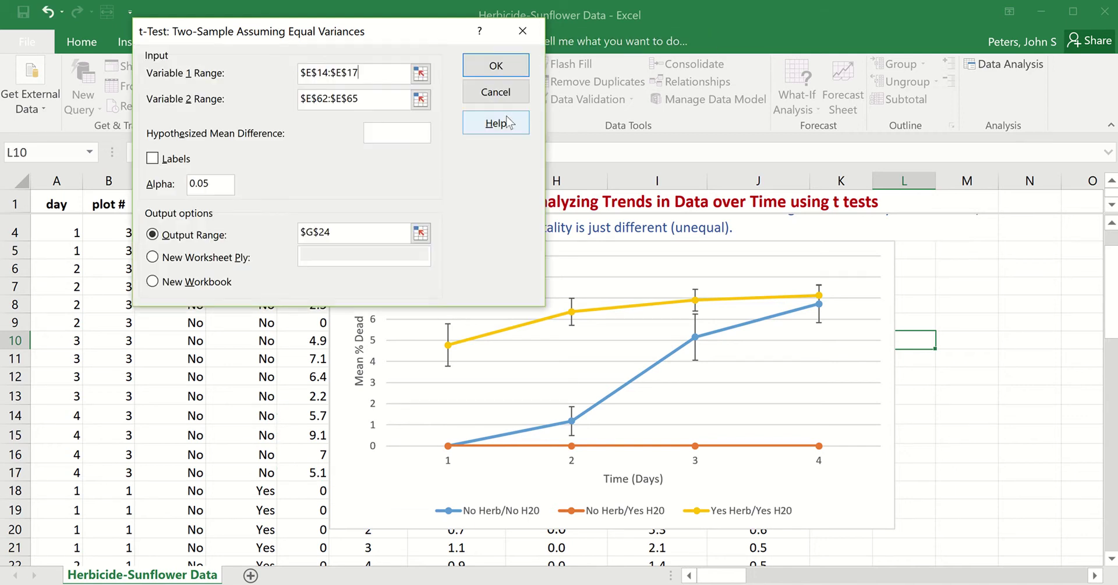
Step: Set the hypothesized mean difference to 0 and run the day 4 t-test
{"action": "left_click", "coordinate": [395, 135]}
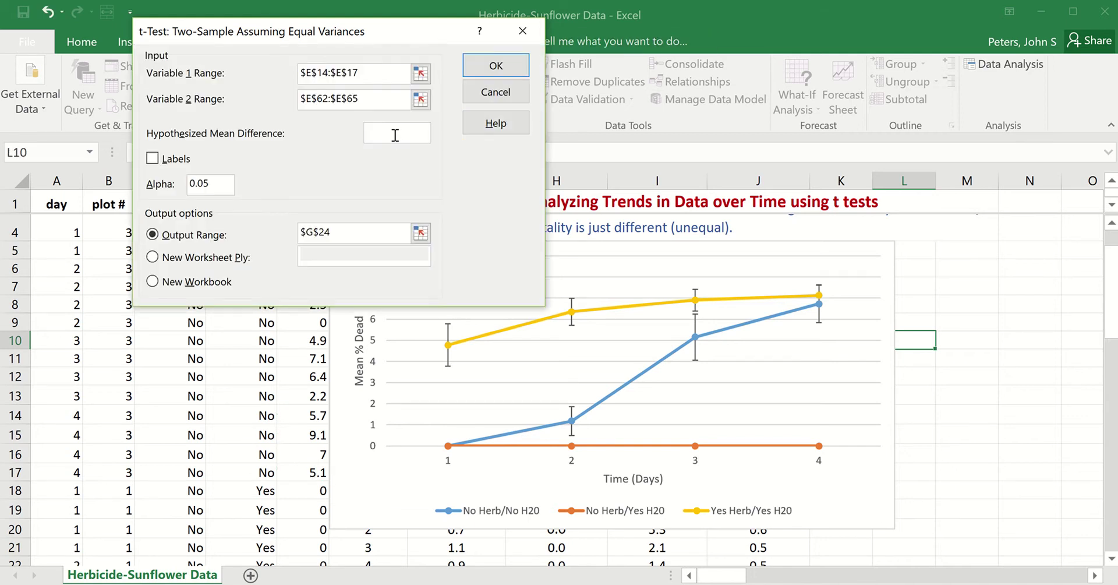
{"action": "type", "text": "0"}
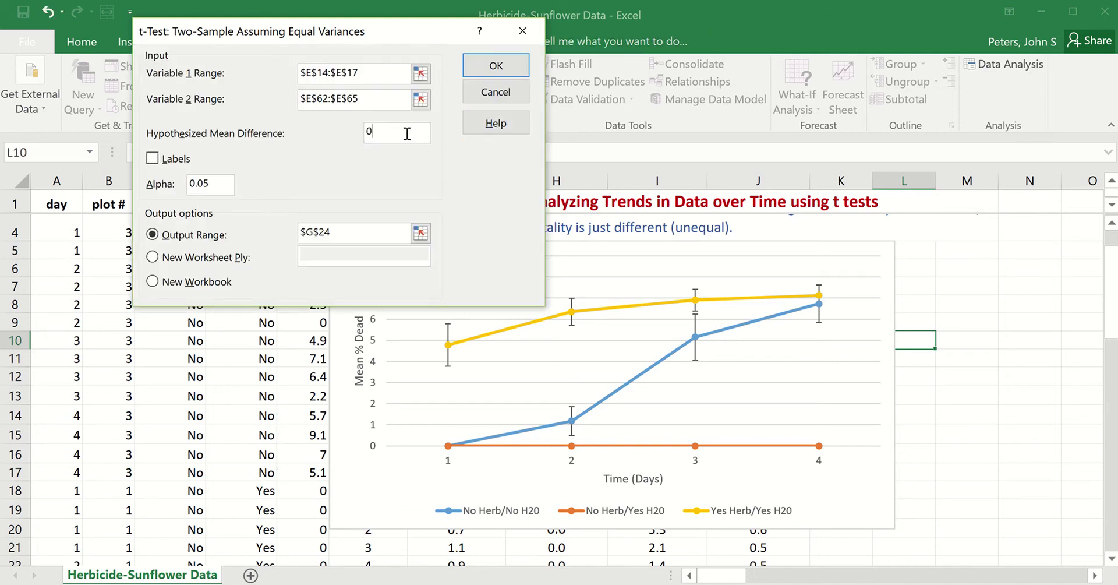
{"action": "left_click", "coordinate": [495, 66]}
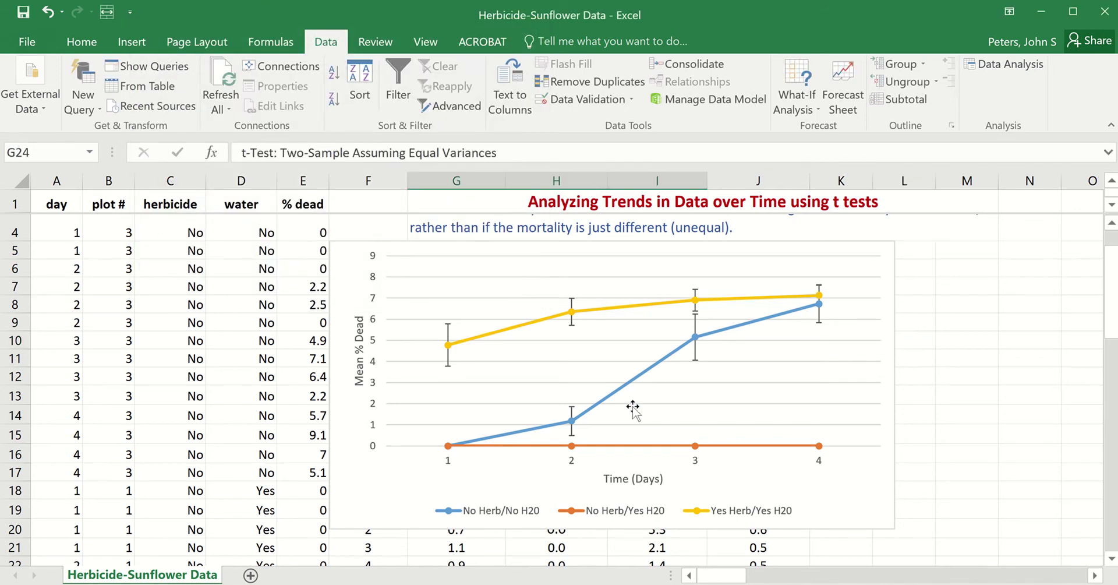
{"action": "scroll", "coordinate": [635, 443], "scroll_direction": "down", "scroll_amount": 3}
{"action": "scroll", "coordinate": [632, 407], "scroll_direction": "down", "scroll_amount": 2}
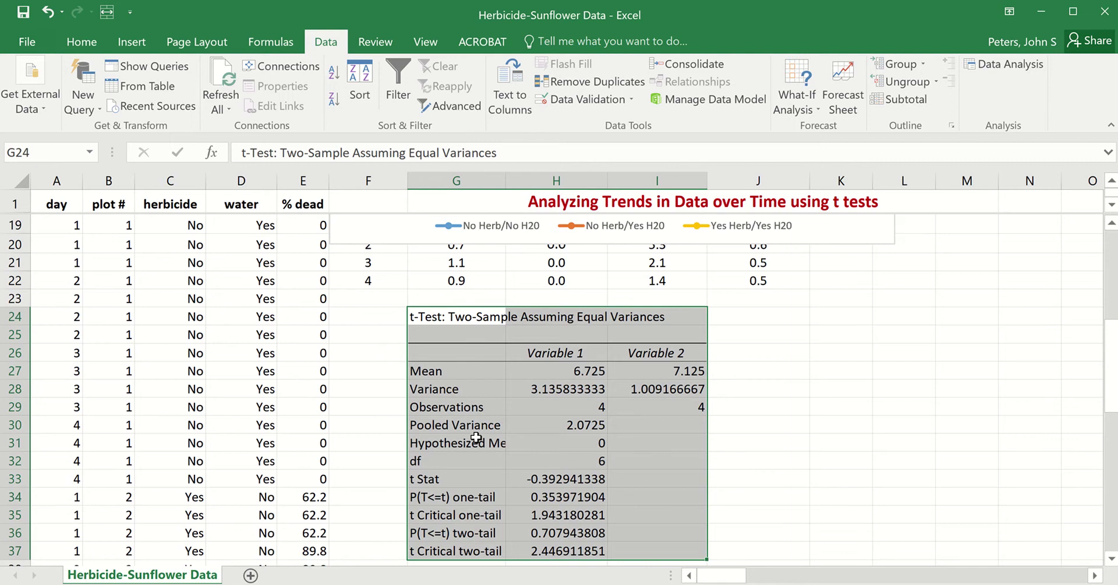
{"action": "scroll", "coordinate": [477, 438], "scroll_direction": "down", "scroll_amount": 2}
{"action": "scroll", "coordinate": [476, 438], "scroll_direction": "up", "scroll_amount": 1}
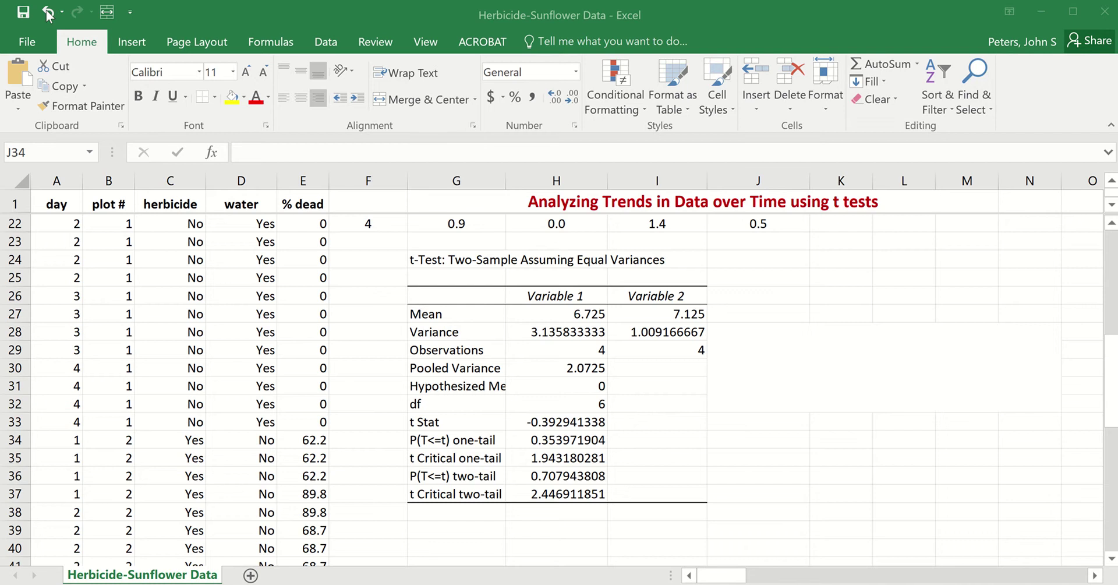
Step: Restore the p-value note in J28 by undoing its removal, and highlight the one-tailed p-value in H34 in yellow
{"action": "left_click", "coordinate": [49, 13]}
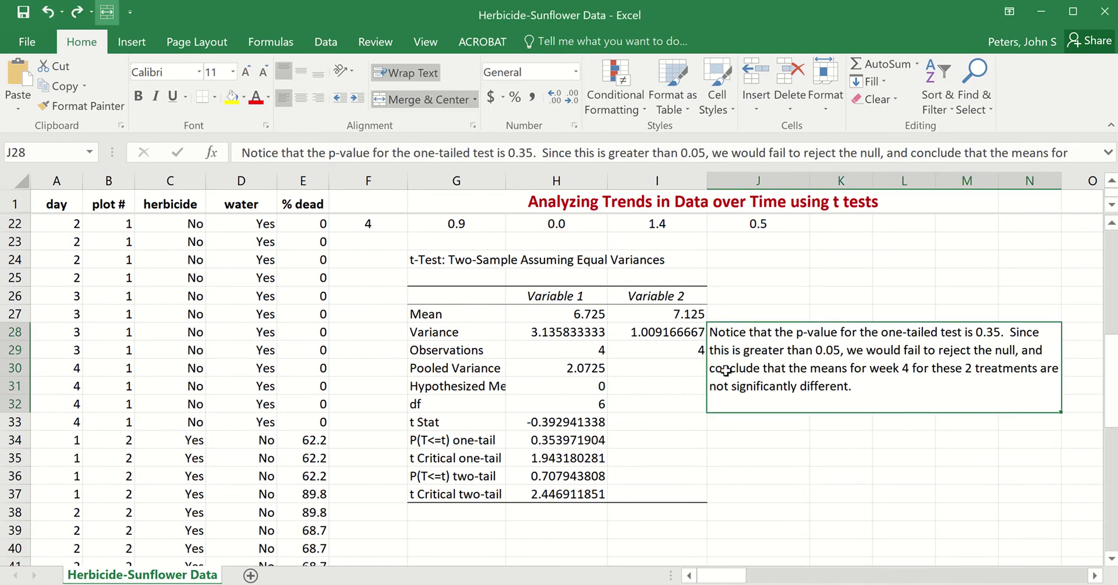
{"action": "left_click", "coordinate": [557, 438]}
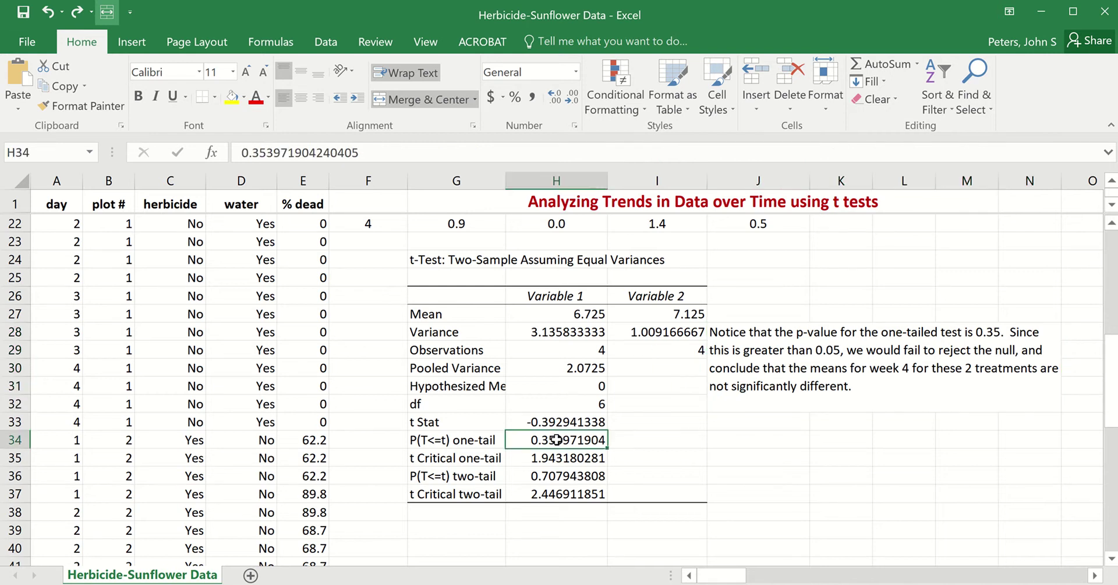
{"action": "left_click", "coordinate": [231, 98]}
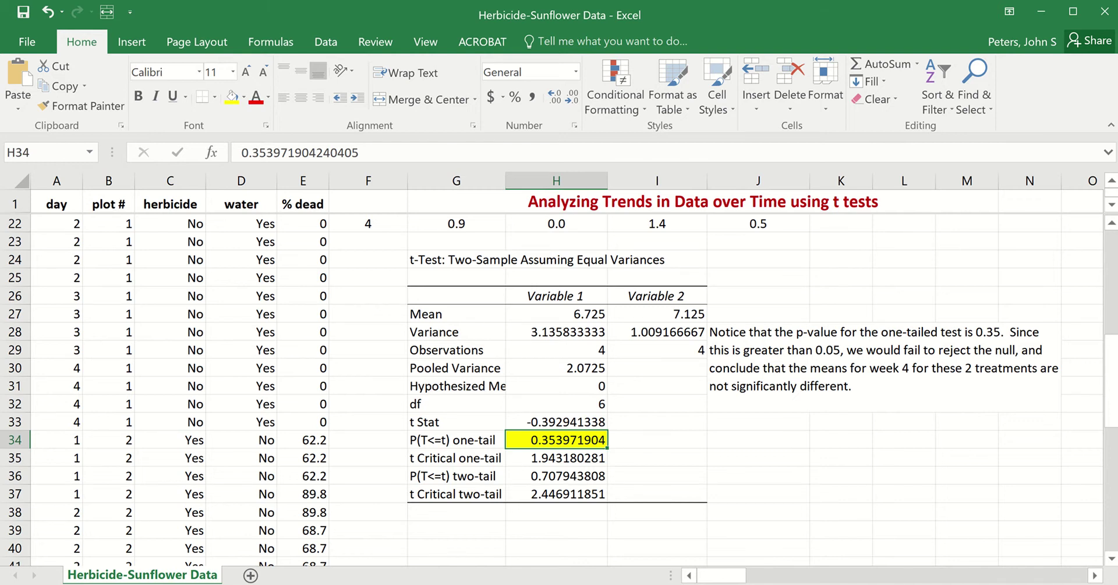
Step: Use undo to bring back the note "Now let's analyze the week 3 data!" in J28 beside the t-test results
{"action": "key", "text": "ctrl+z"}
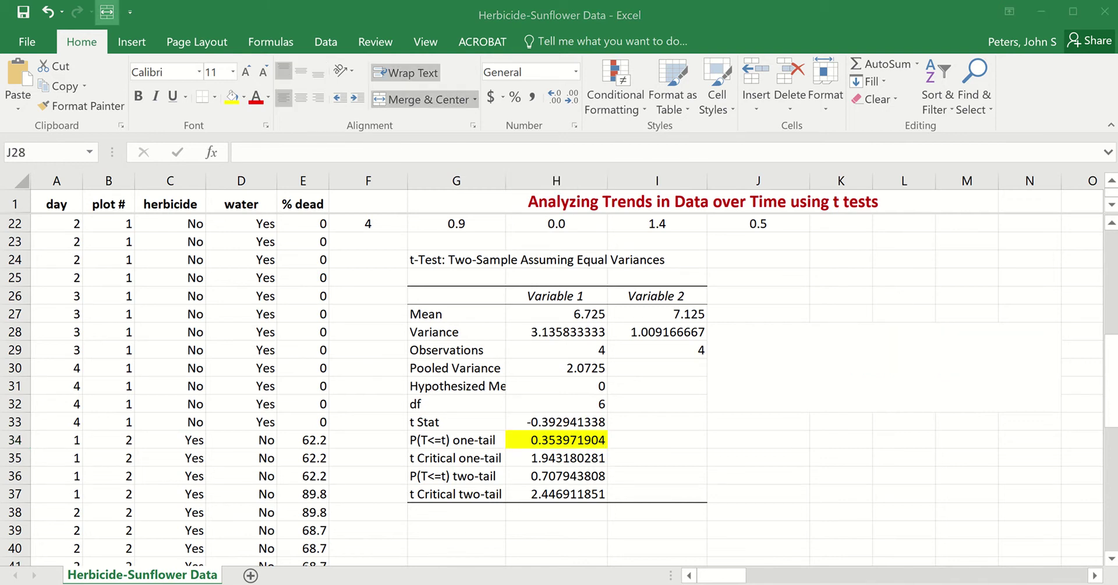
{"action": "left_click", "coordinate": [49, 14]}
{"action": "left_click", "coordinate": [47, 13]}
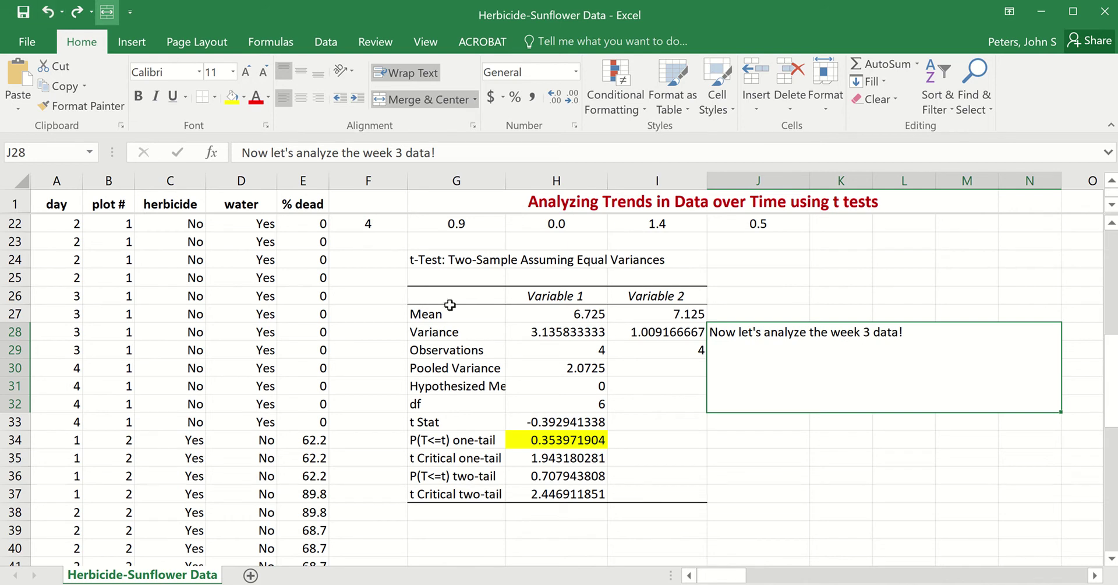
Step: Label the t-test results "Week 4" in cell G25, directly below their title
{"action": "left_click", "coordinate": [441, 279]}
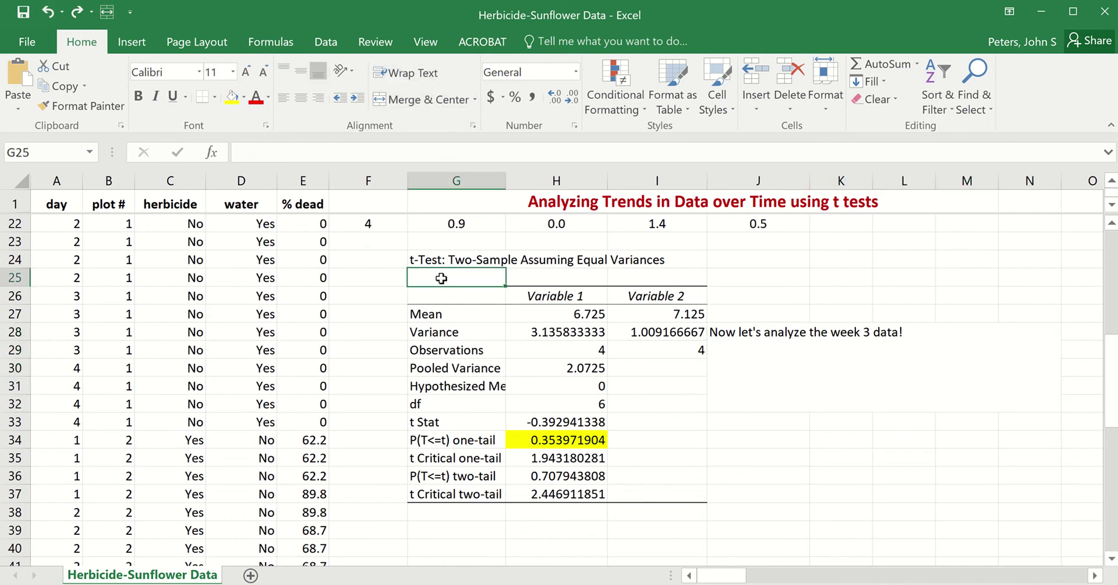
{"action": "type", "text": "Week 4"}
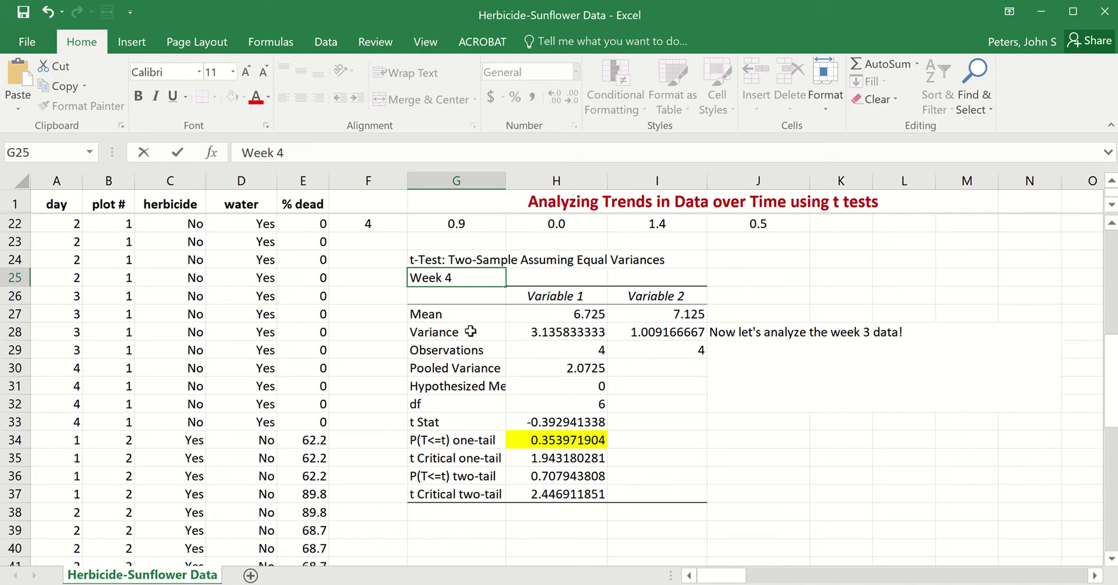
{"action": "scroll", "coordinate": [470, 330], "scroll_direction": "up", "scroll_amount": 3}
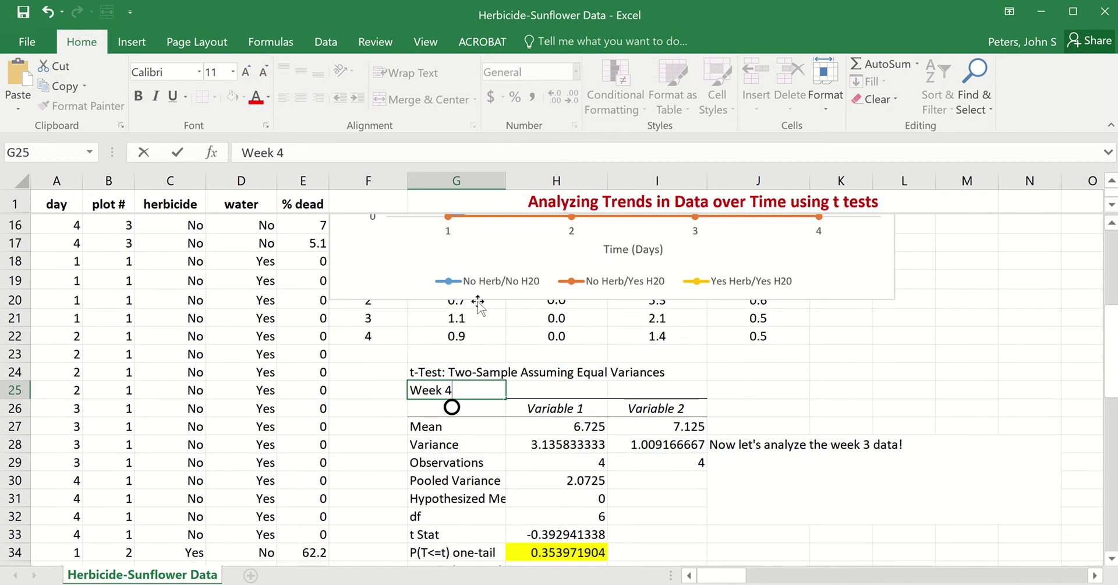
{"action": "scroll", "coordinate": [470, 286], "scroll_direction": "up", "scroll_amount": 5}
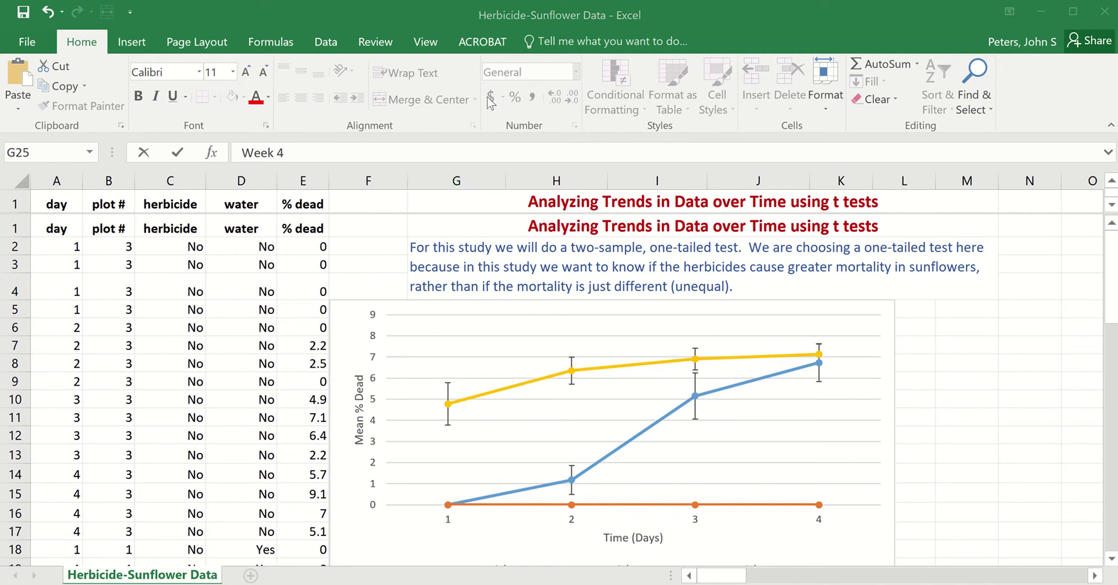
{"action": "left_click", "coordinate": [328, 45]}
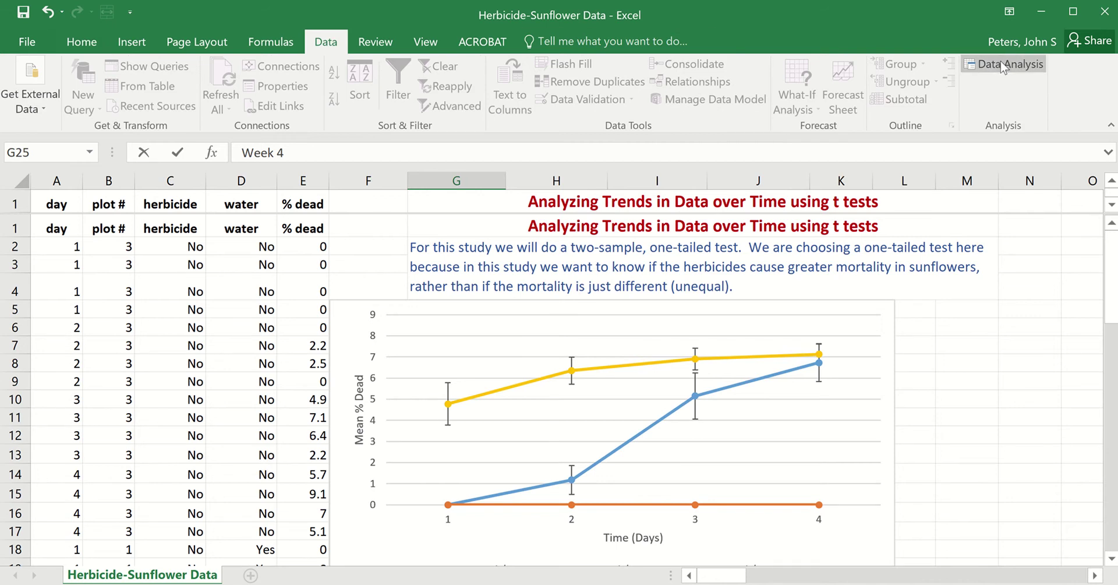
{"action": "left_click", "coordinate": [962, 379]}
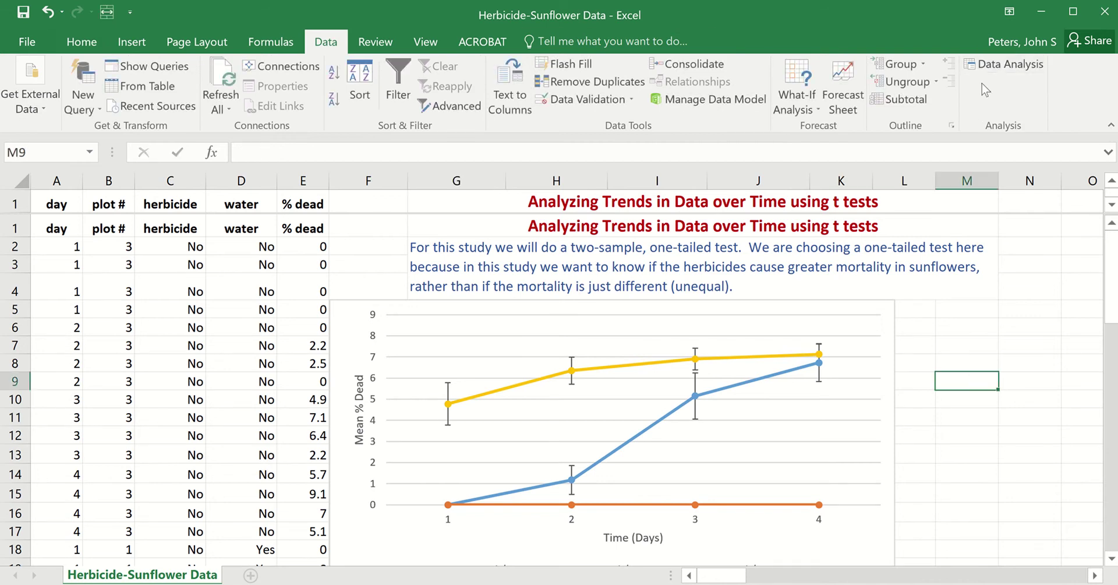
Step: Start another equal-variance two-sample t-test with the day 3 % dead values without herbicide or water, $E$10:$E$13, as Variable 1
{"action": "left_click", "coordinate": [997, 64]}
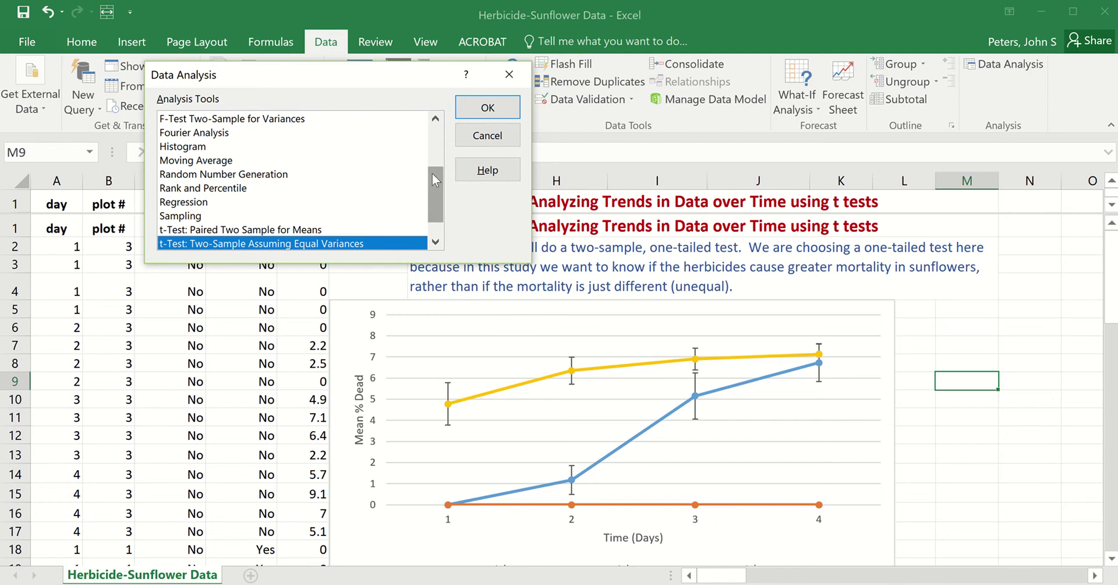
{"action": "left_click_drag", "start_coordinate": [432, 176], "coordinate": [431, 182]}
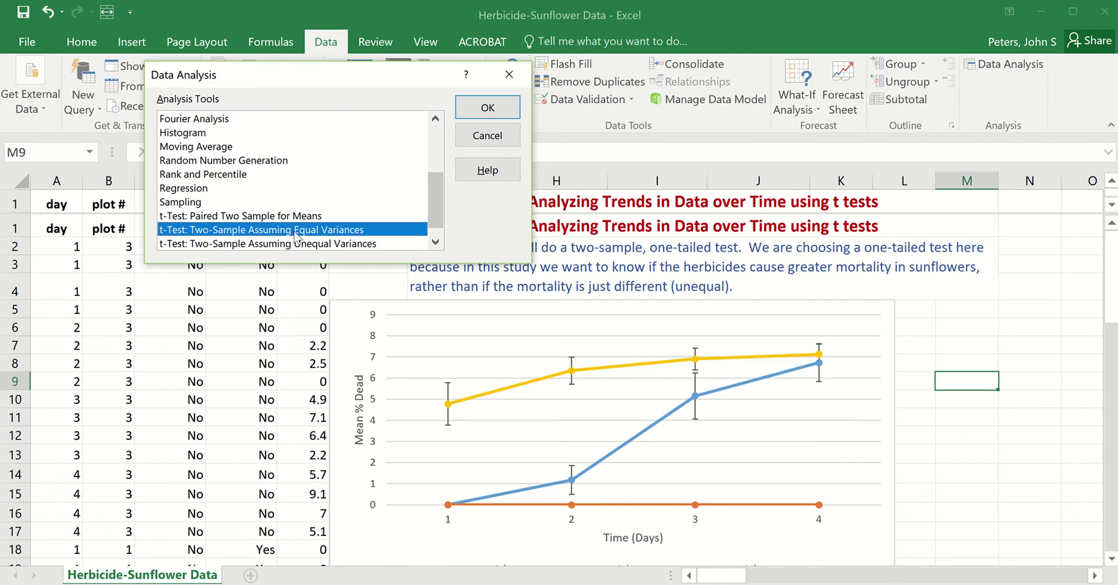
{"action": "left_click", "coordinate": [487, 111]}
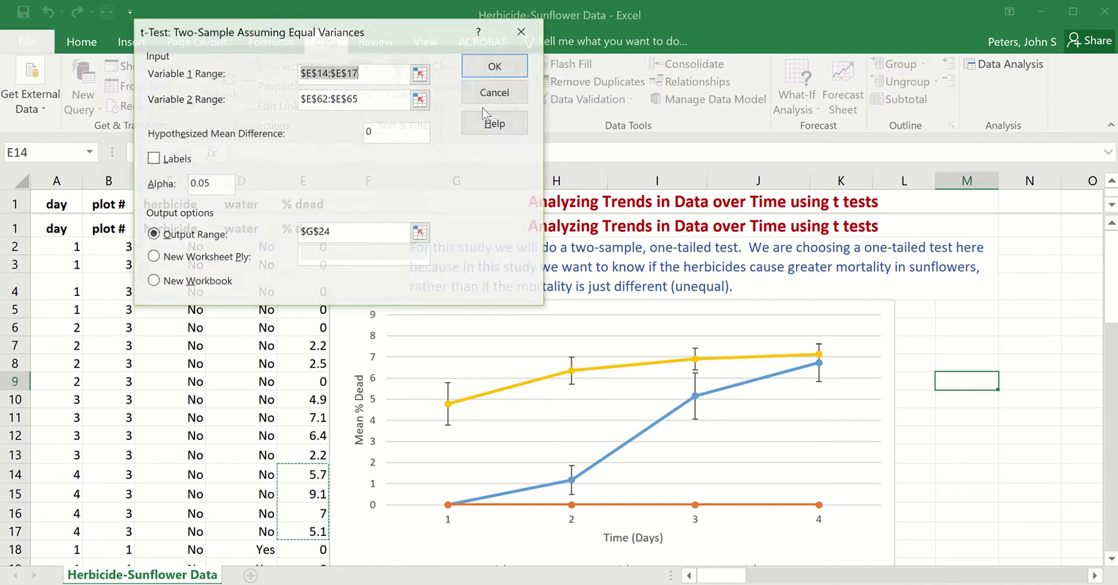
{"action": "left_click", "coordinate": [420, 73]}
{"action": "key", "text": "BackSpace"}
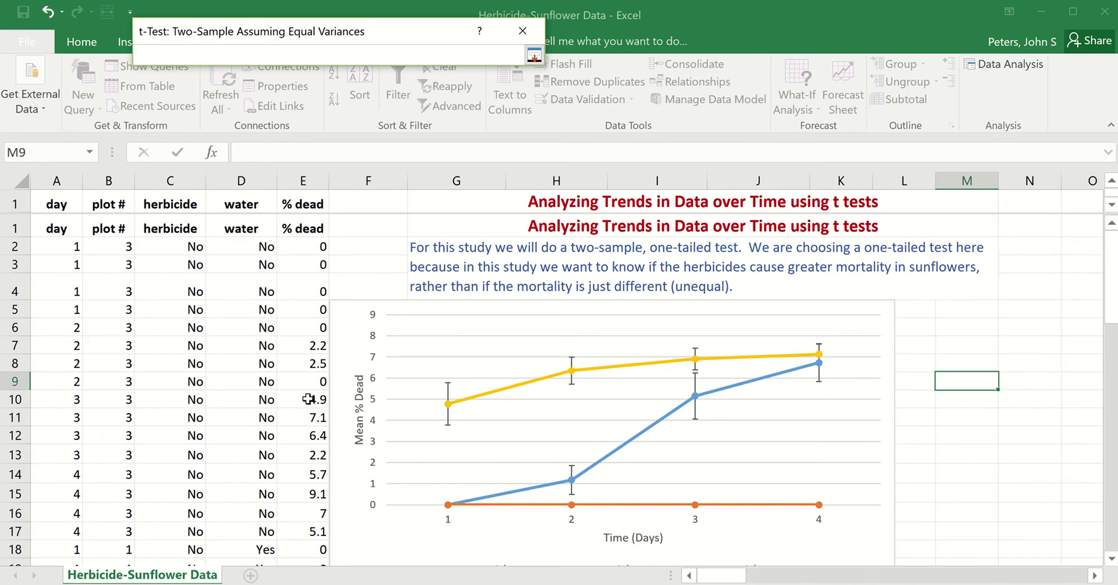
{"action": "left_click_drag", "start_coordinate": [308, 399], "coordinate": [308, 453]}
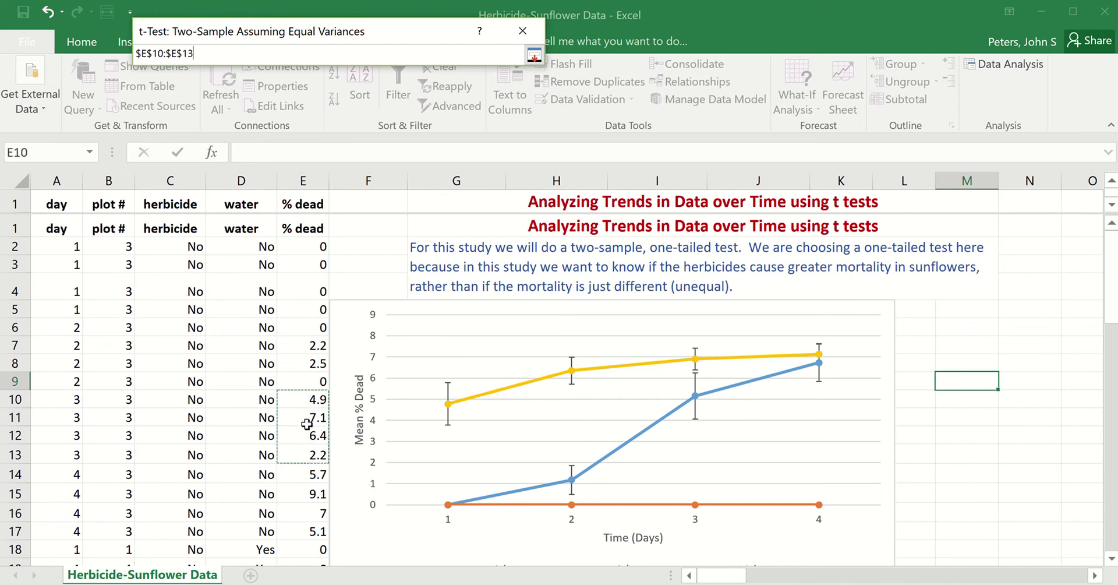
{"action": "left_click", "coordinate": [536, 56]}
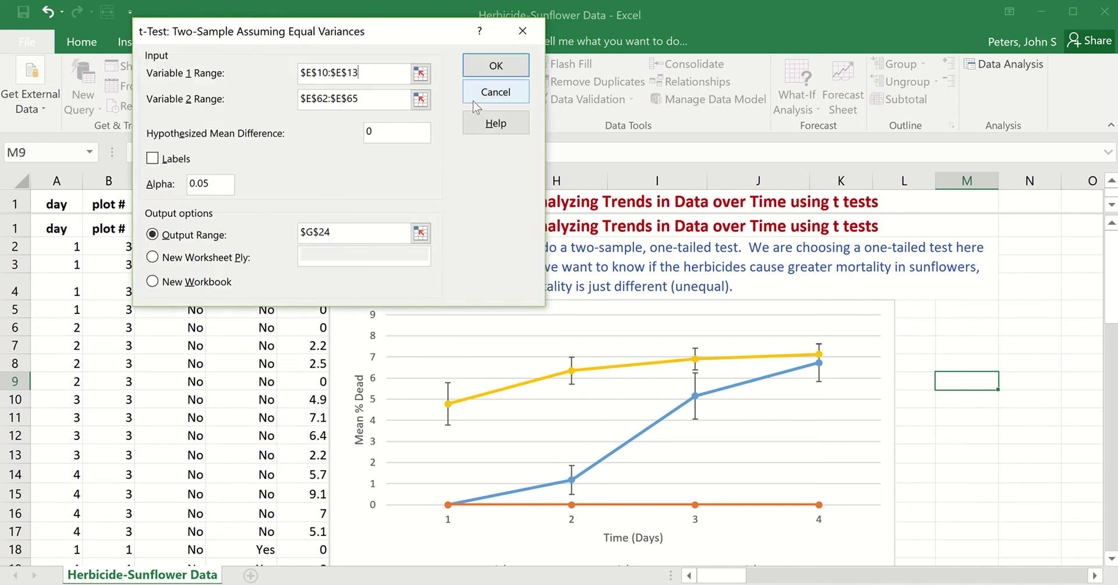
Step: Clear the old Variable 2 range from the two-sample t-test setup
{"action": "left_click", "coordinate": [420, 99]}
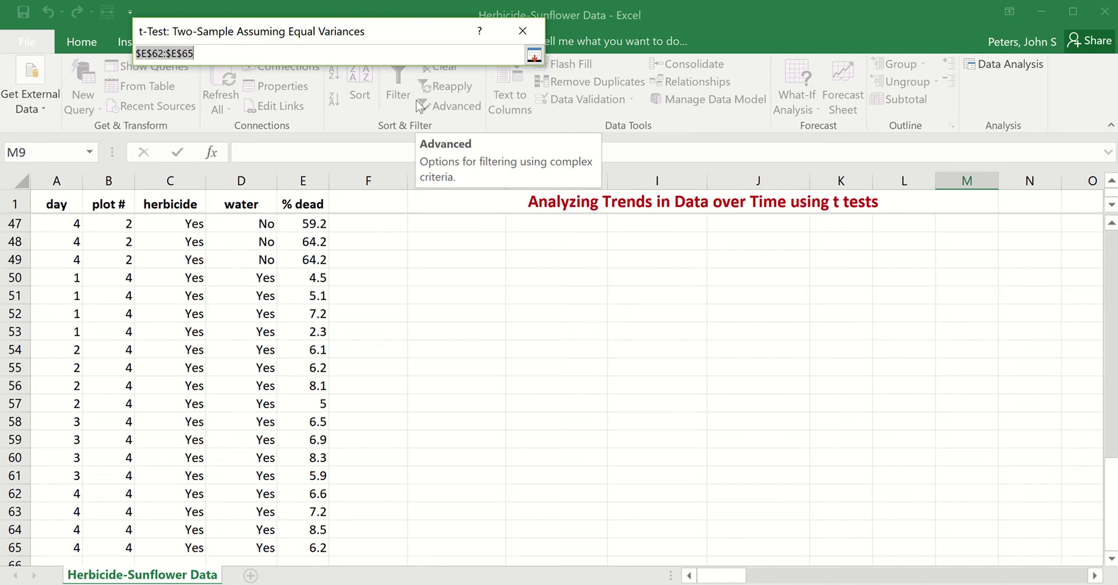
{"action": "key", "text": "BackSpace"}
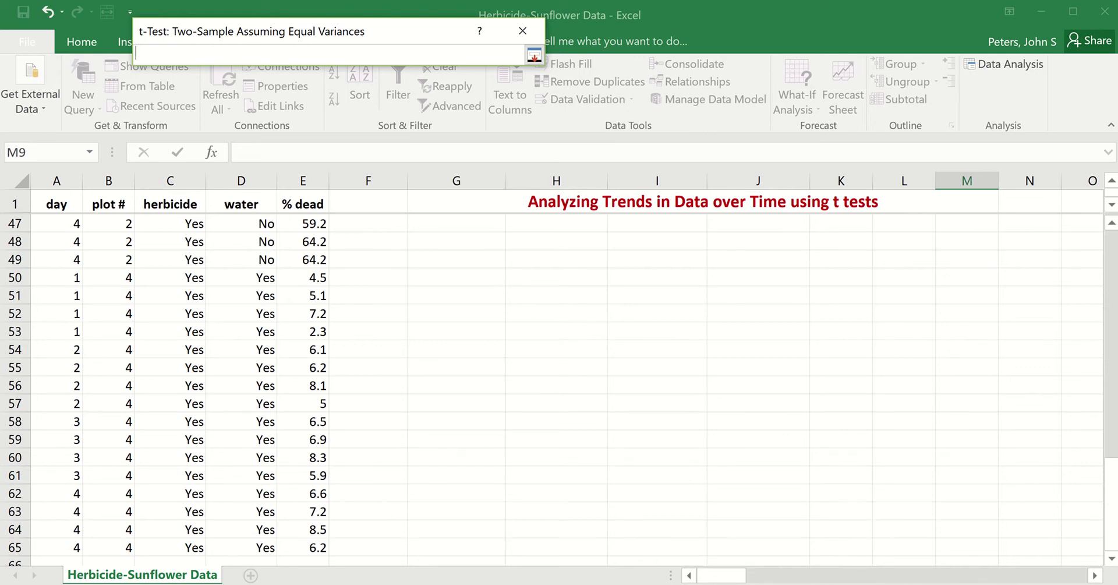
{"action": "scroll", "coordinate": [258, 341], "scroll_direction": "down", "scroll_amount": 2}
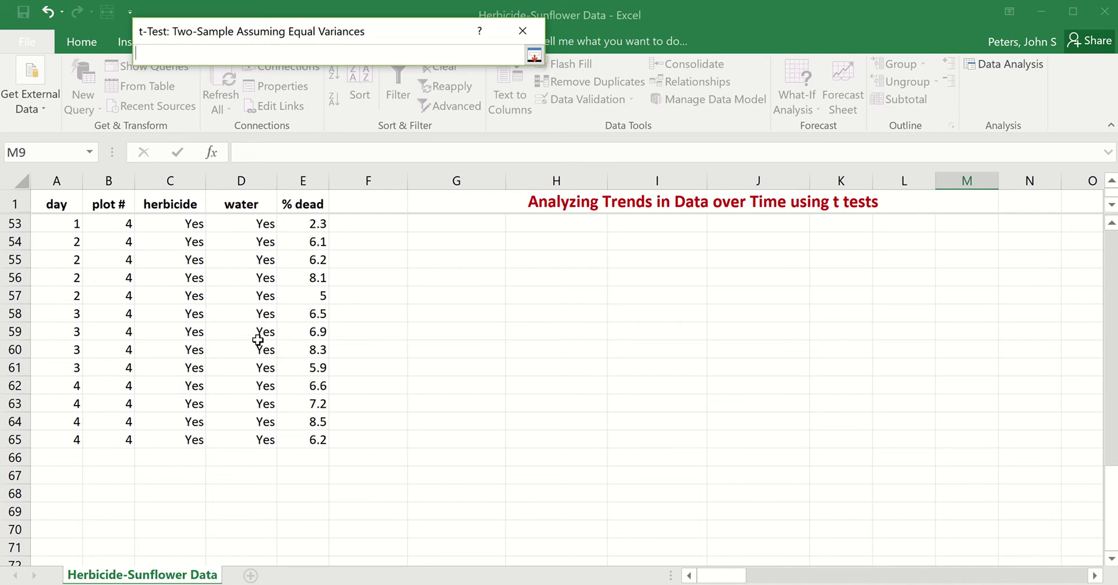
{"action": "scroll", "coordinate": [258, 341], "scroll_direction": "up", "scroll_amount": 9}
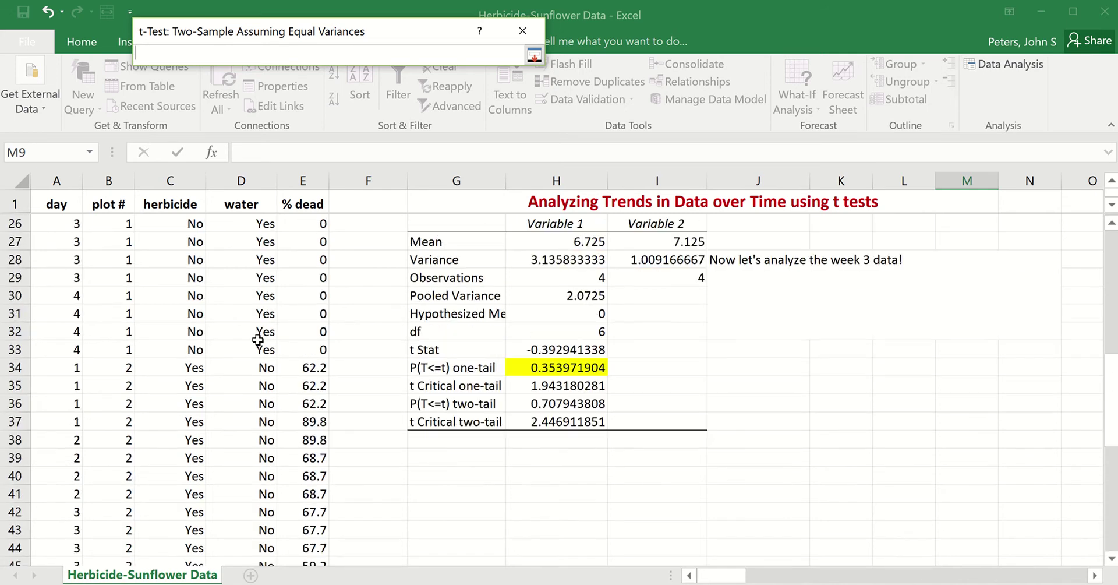
{"action": "scroll", "coordinate": [258, 340], "scroll_direction": "up", "scroll_amount": 8}
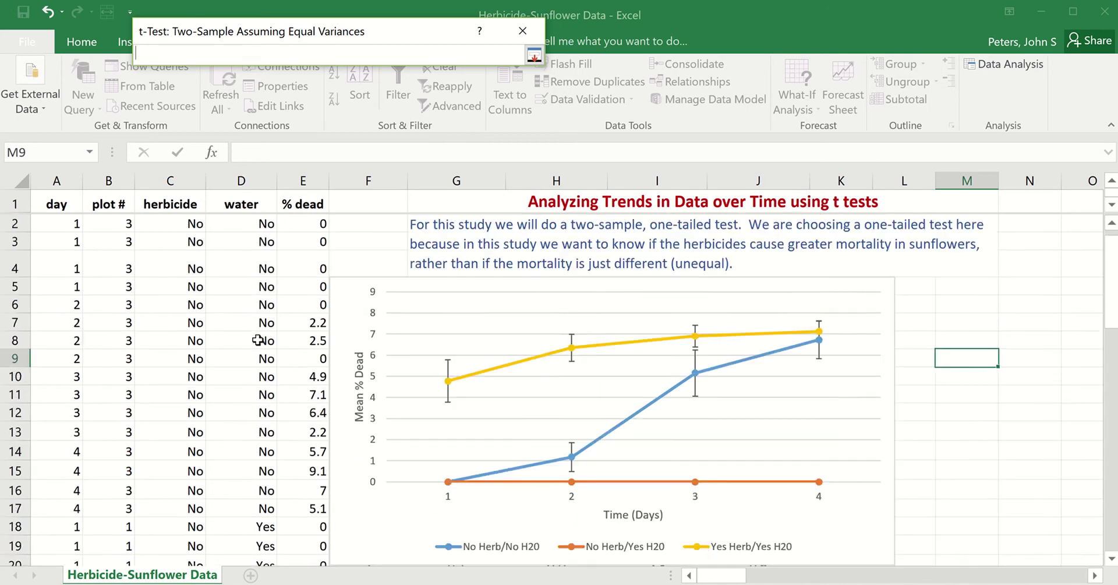
{"action": "scroll", "coordinate": [258, 340], "scroll_direction": "up", "scroll_amount": 1}
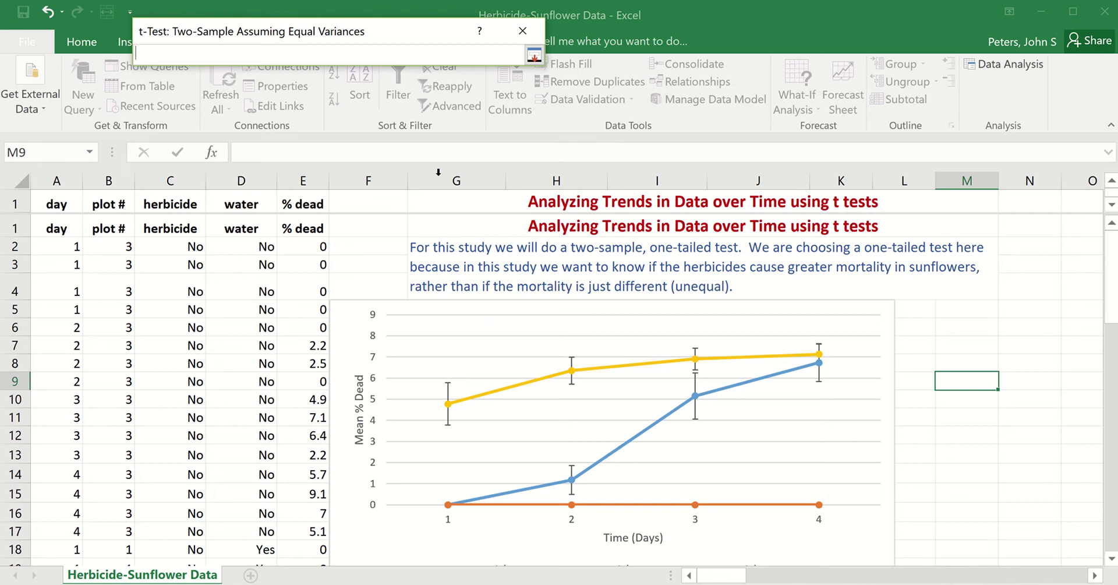
{"action": "left_click", "coordinate": [534, 55]}
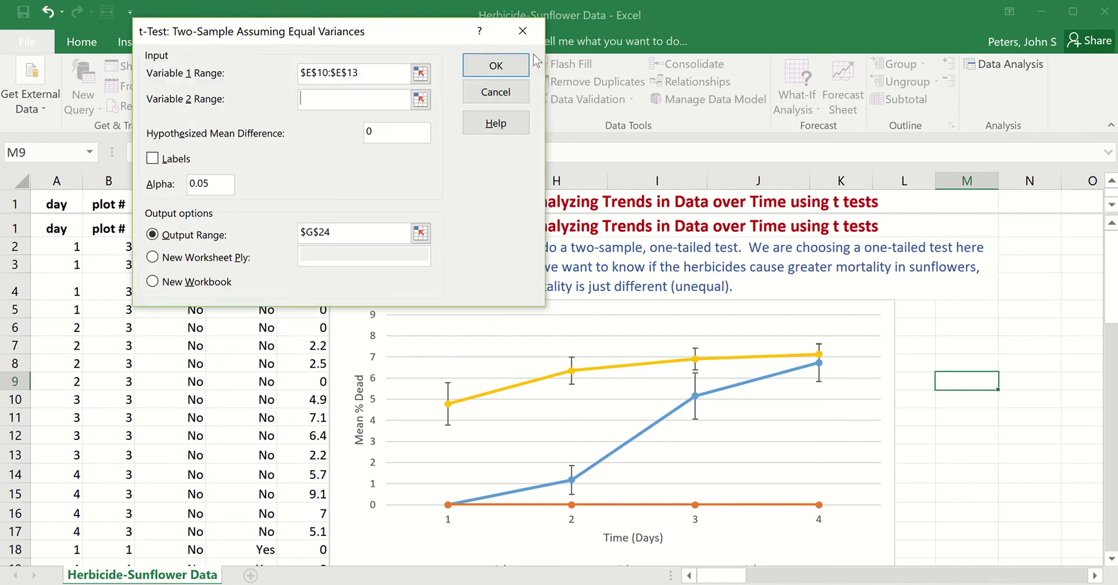
Step: Reselect the day 3 % dead values without herbicide or water, $E$10:$E$13, as the Variable 1 range
{"action": "left_click", "coordinate": [424, 76]}
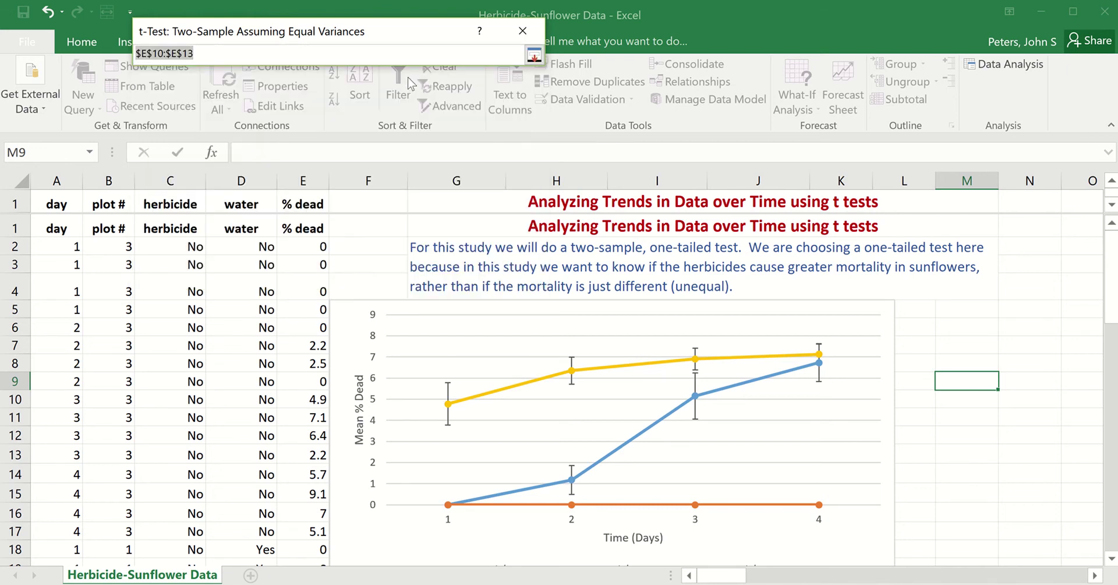
{"action": "key", "text": "BackSpace"}
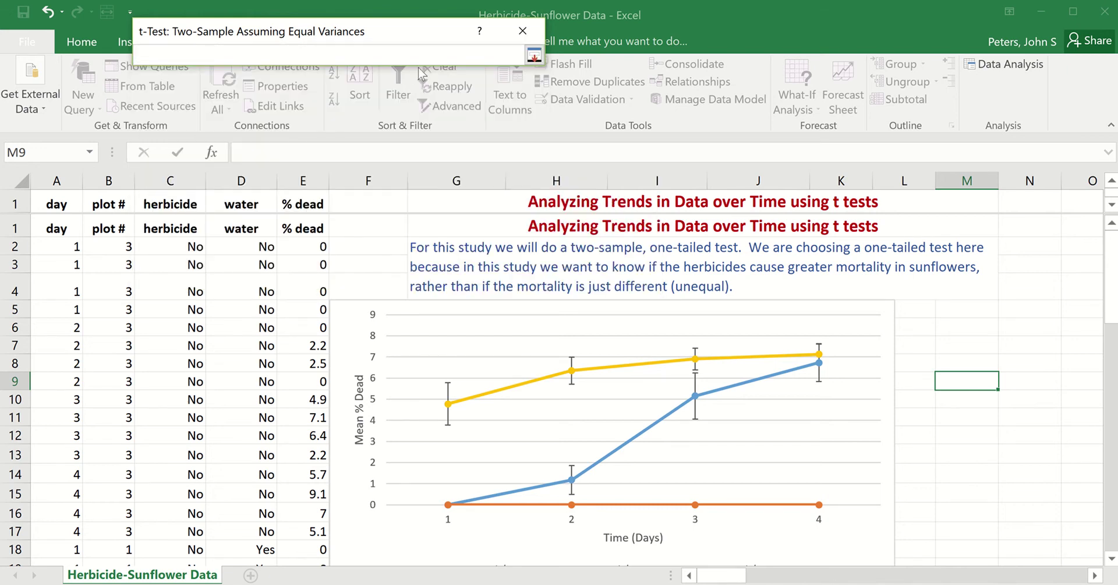
{"action": "scroll", "coordinate": [195, 339], "scroll_direction": "down", "scroll_amount": 1}
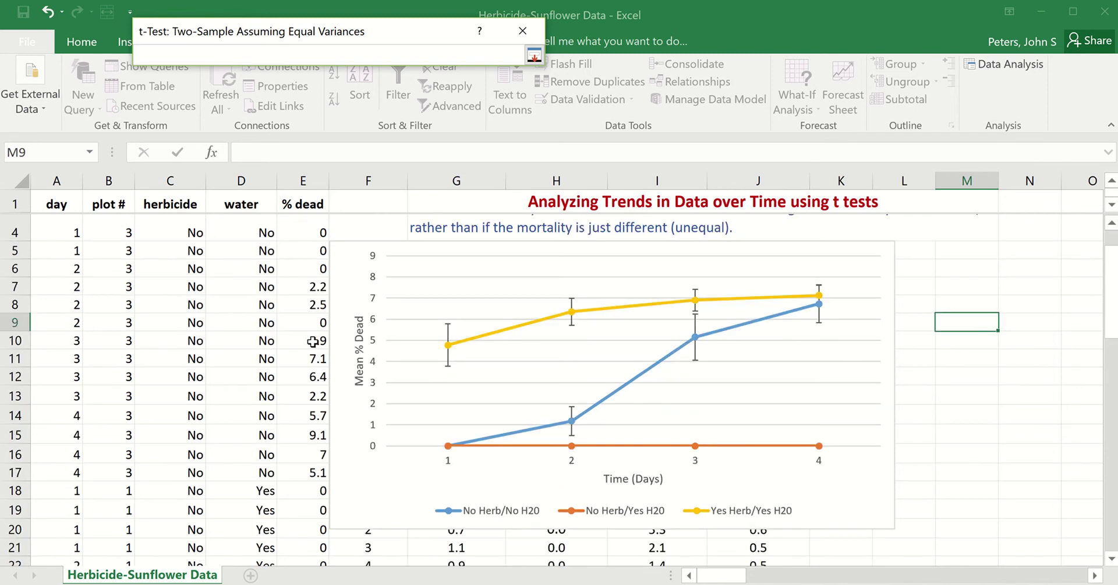
{"action": "left_click_drag", "start_coordinate": [314, 341], "coordinate": [315, 391]}
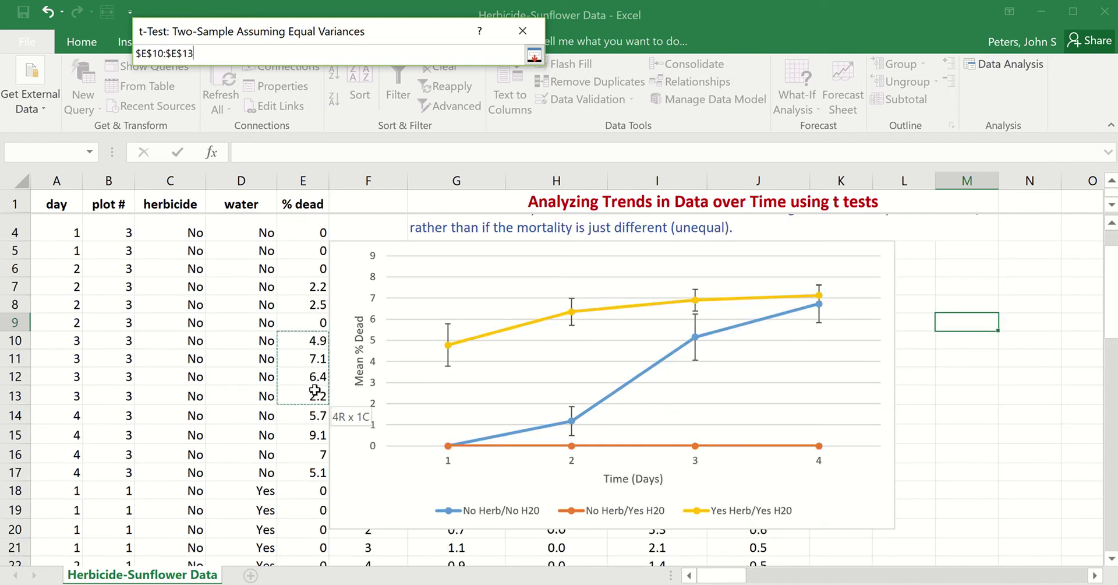
{"action": "left_click", "coordinate": [535, 55]}
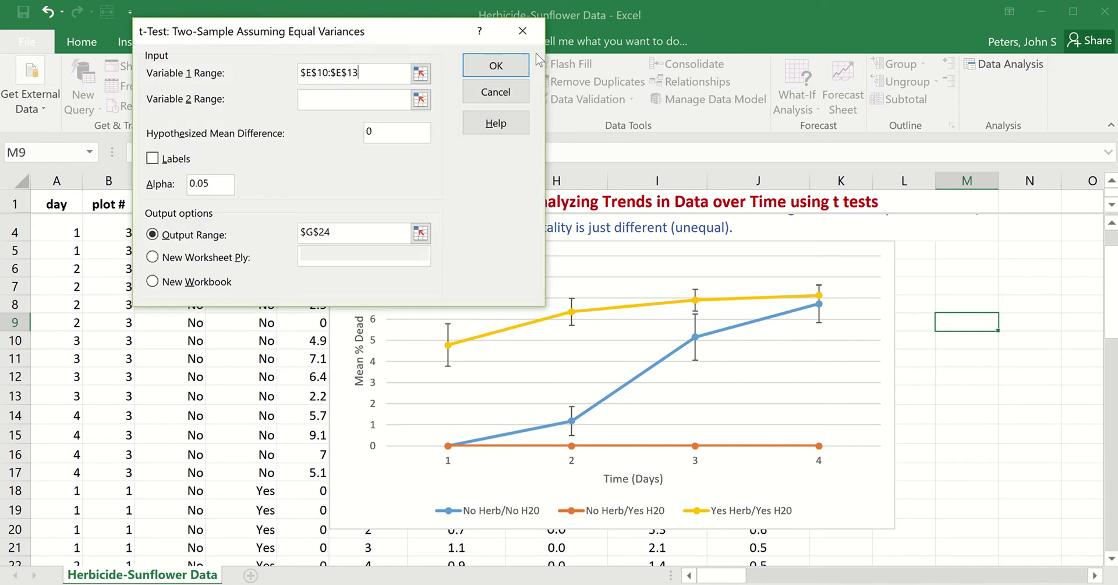
Step: Set the Variable 2 range to the day 3 % dead values with herbicide and water, $E$58:$E$61
{"action": "left_click", "coordinate": [420, 100]}
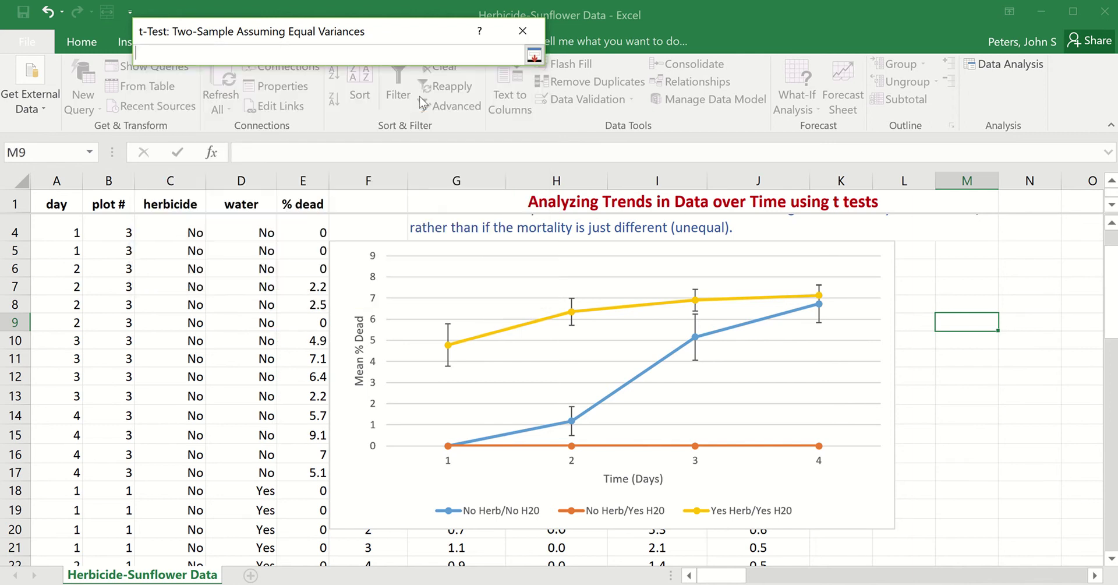
{"action": "scroll", "coordinate": [283, 345], "scroll_direction": "down", "scroll_amount": 7}
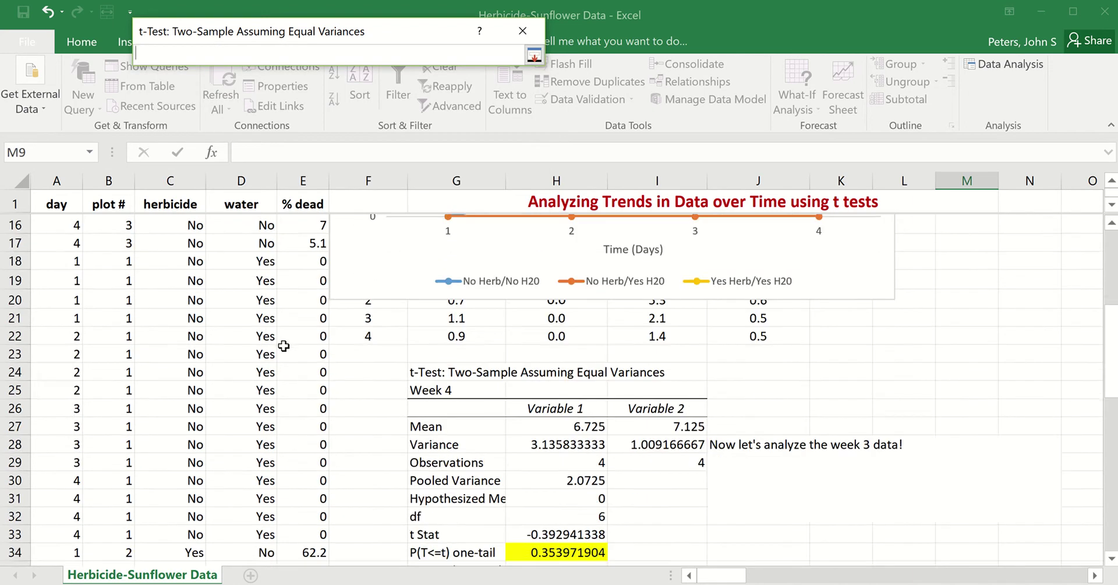
{"action": "scroll", "coordinate": [283, 346], "scroll_direction": "down", "scroll_amount": 9}
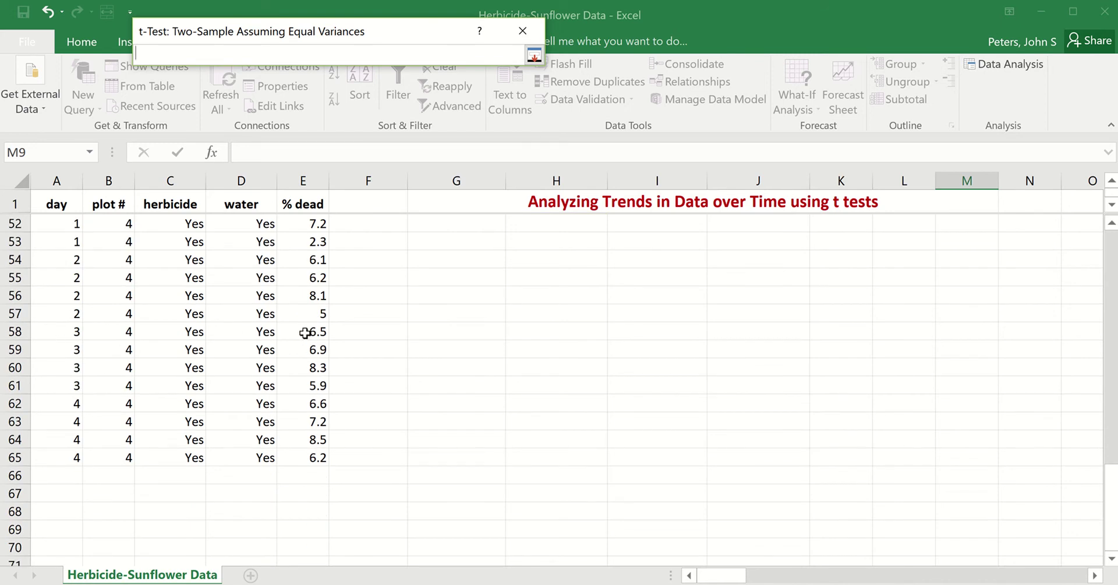
{"action": "left_click_drag", "start_coordinate": [312, 333], "coordinate": [313, 378]}
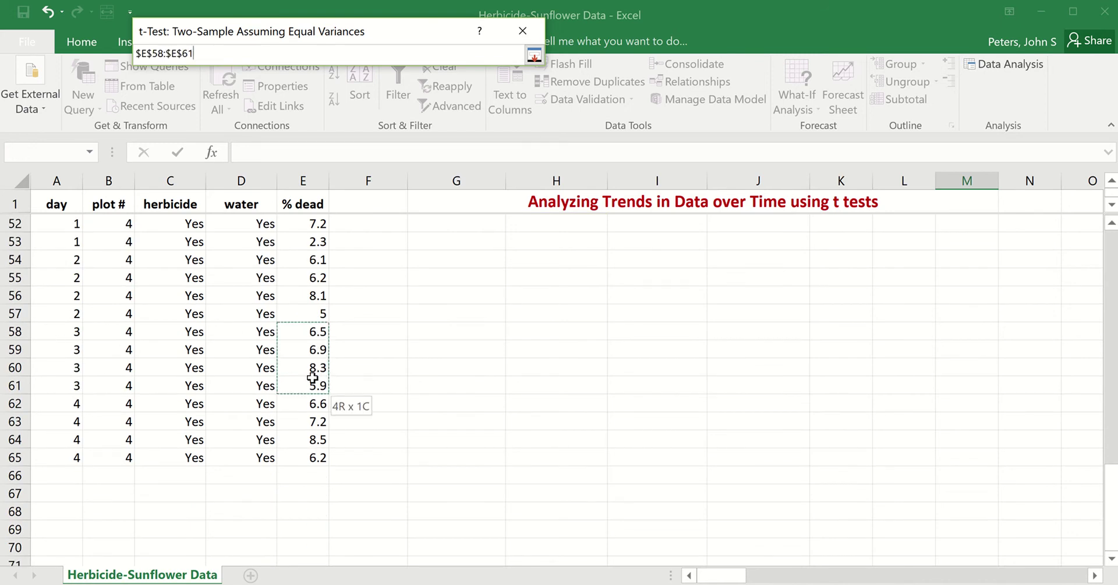
{"action": "left_click", "coordinate": [534, 55]}
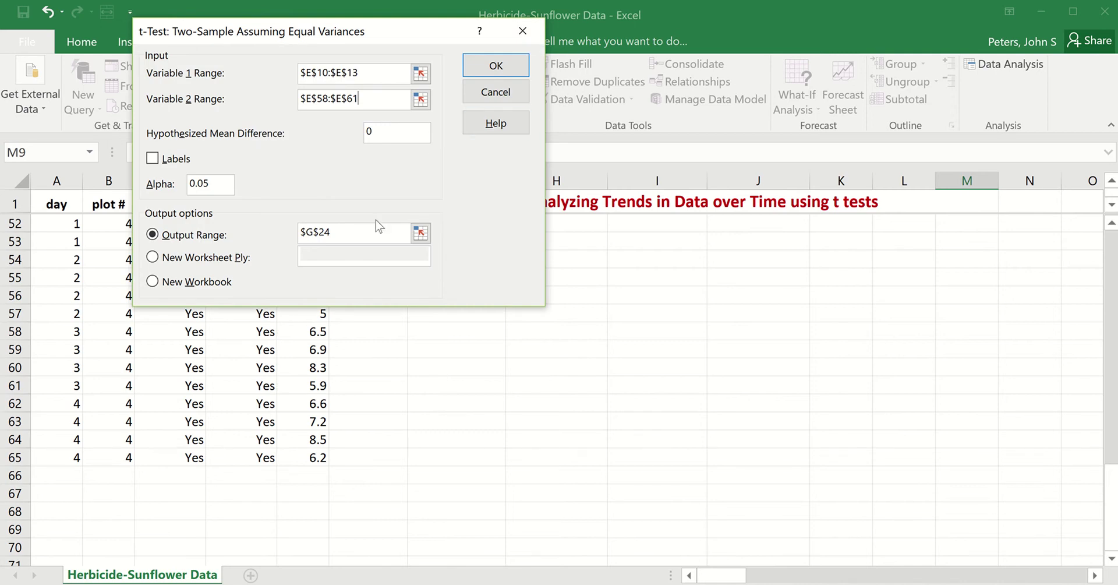
Step: Place the t-test output at $G$39, below the Week 4 results, and run the test
{"action": "left_click", "coordinate": [422, 234]}
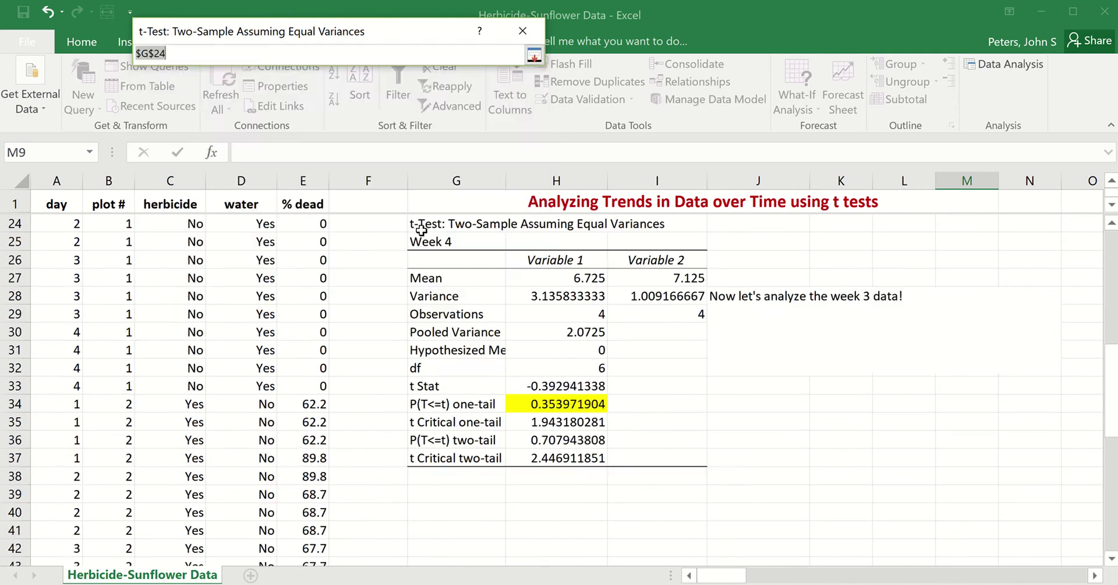
{"action": "left_click", "coordinate": [452, 493]}
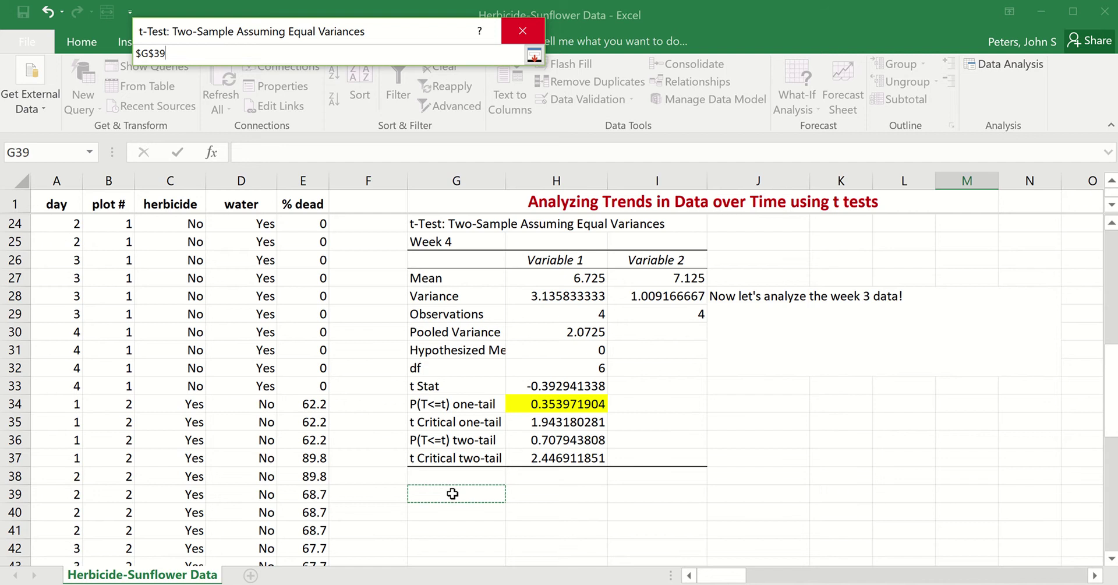
{"action": "left_click", "coordinate": [534, 56]}
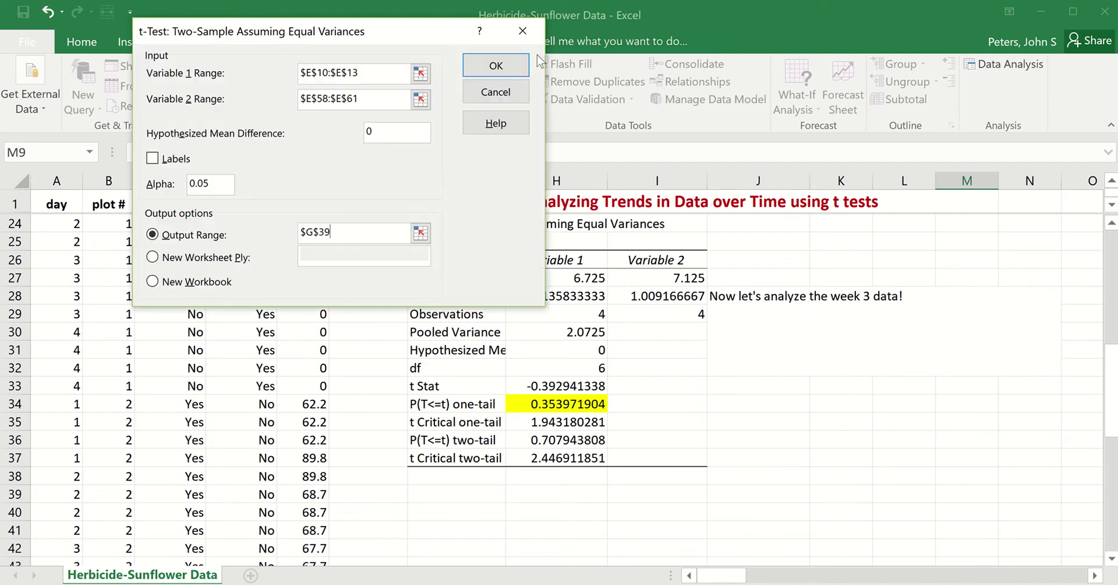
{"action": "left_click", "coordinate": [501, 67]}
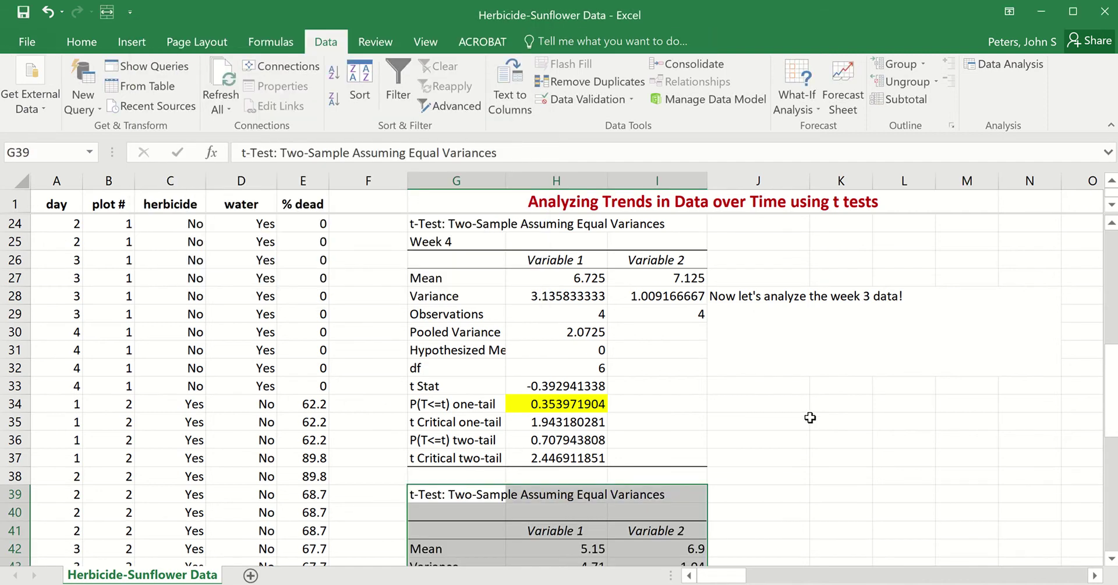
Step: Label the new t-test results "Week 3" in cell G40, directly below their title
{"action": "scroll", "coordinate": [810, 408], "scroll_direction": "down", "scroll_amount": 4}
{"action": "left_click", "coordinate": [471, 294]}
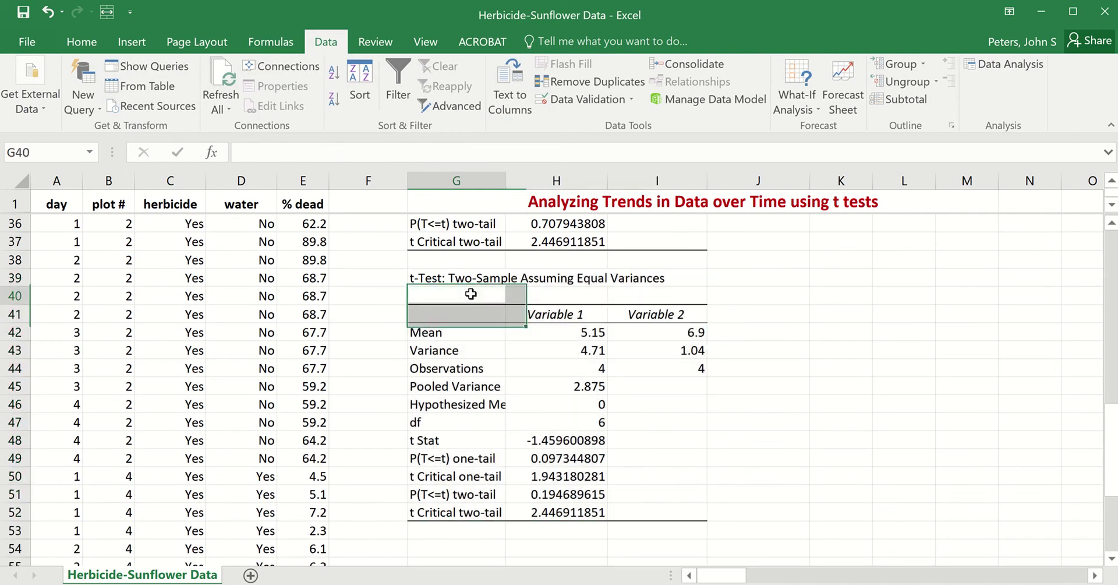
{"action": "type", "text": "Wee"}
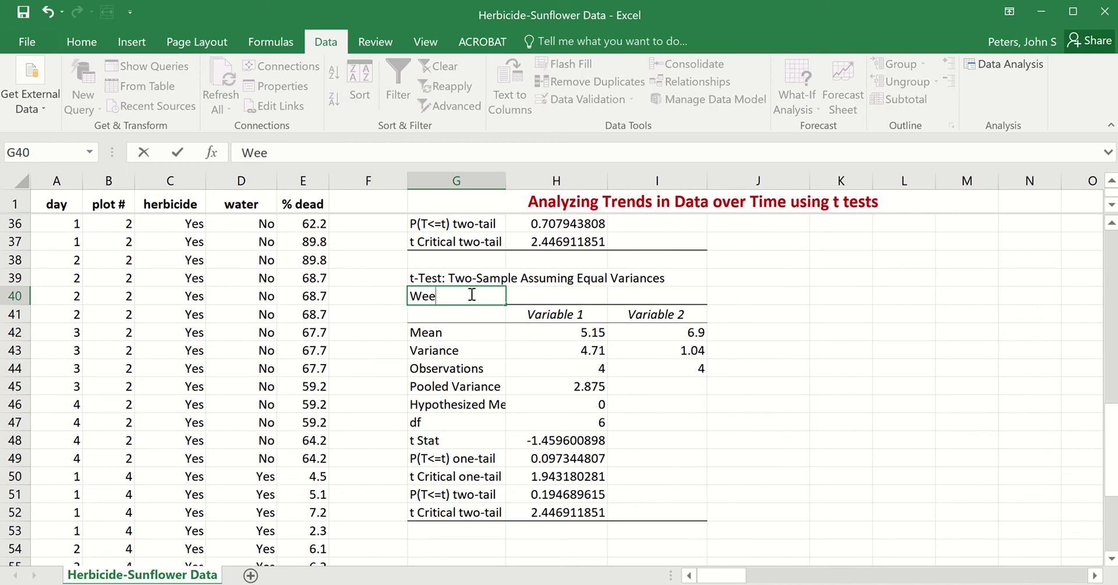
{"action": "type", "text": "k"}
{"action": "type", "text": "3"}
{"action": "left_click", "coordinate": [774, 369]}
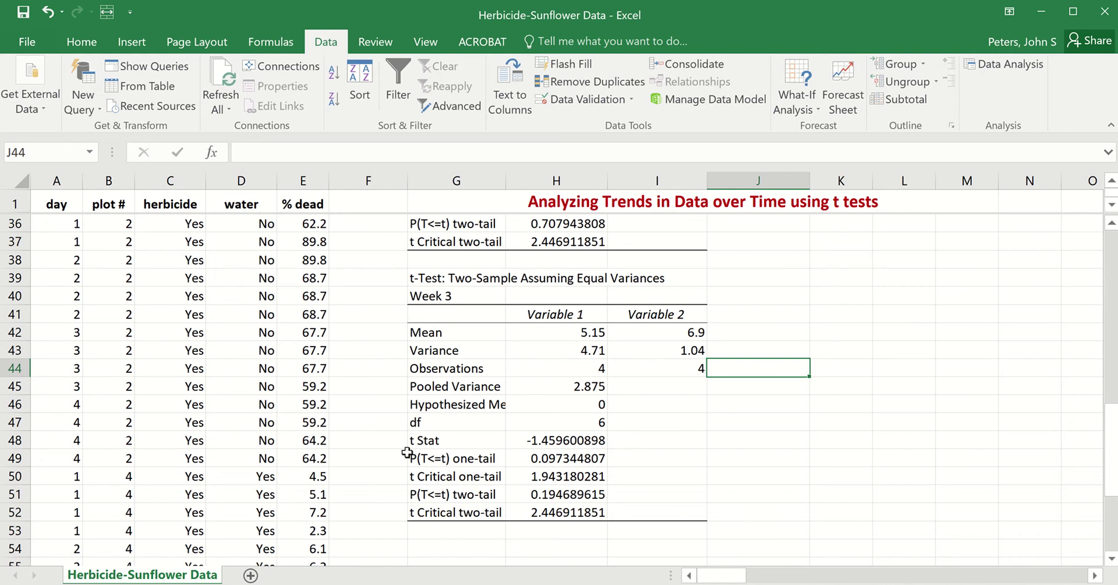
Step: Highlight the Week 3 one-tailed p-value in H49 in yellow
{"action": "left_click", "coordinate": [550, 459]}
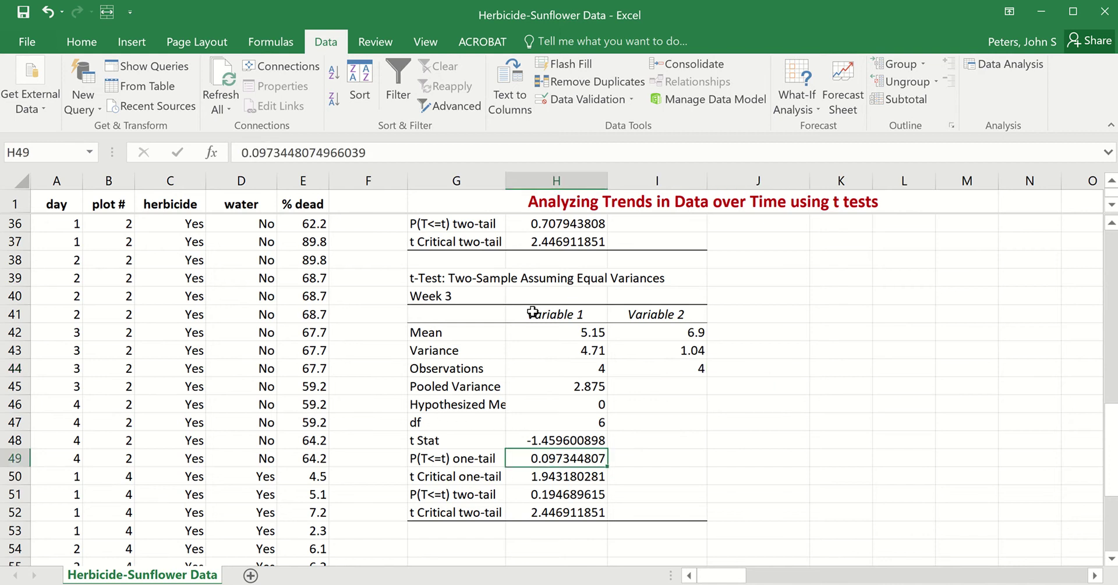
{"action": "left_click", "coordinate": [70, 42]}
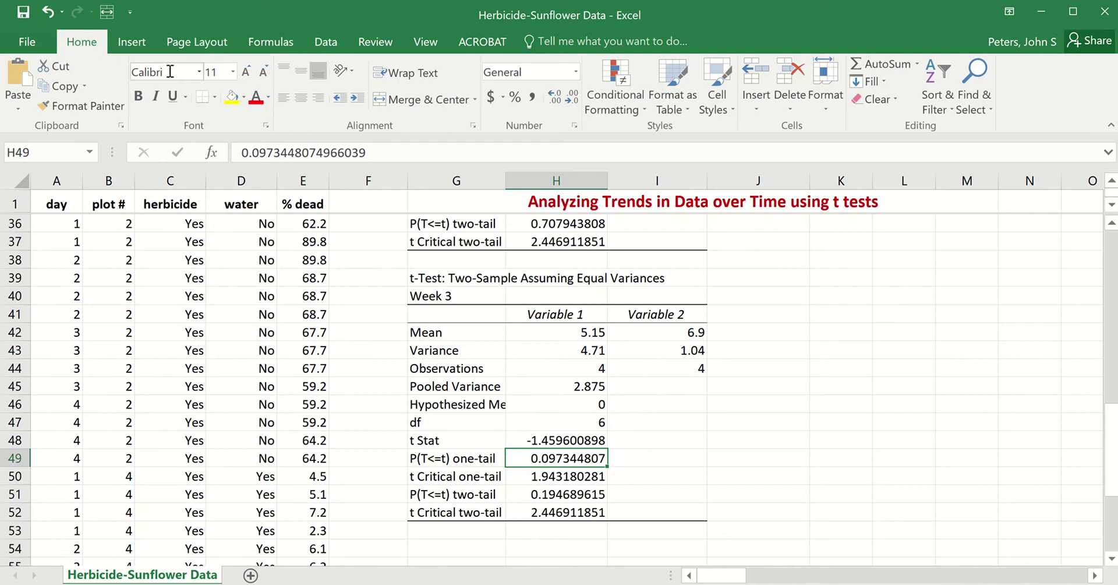
{"action": "left_click", "coordinate": [232, 98]}
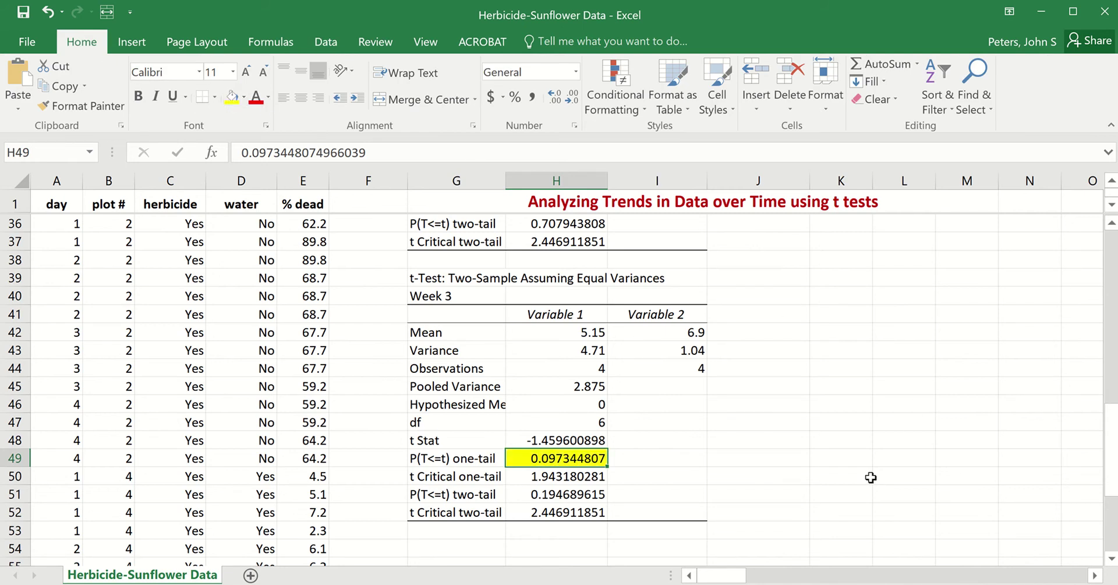
{"action": "left_click", "coordinate": [765, 458]}
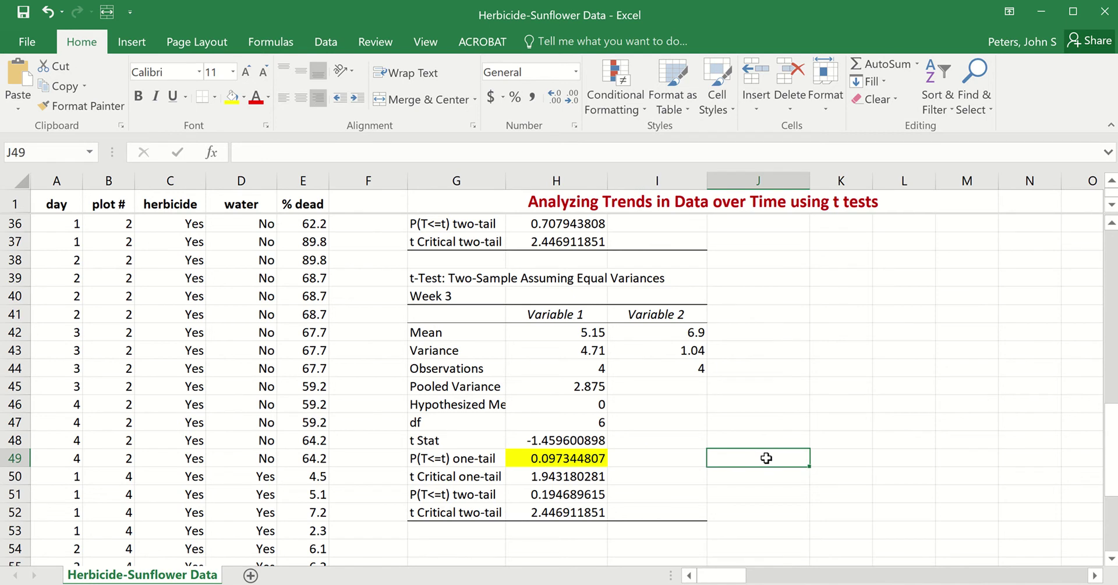
{"action": "type", "text": "What is ou"}
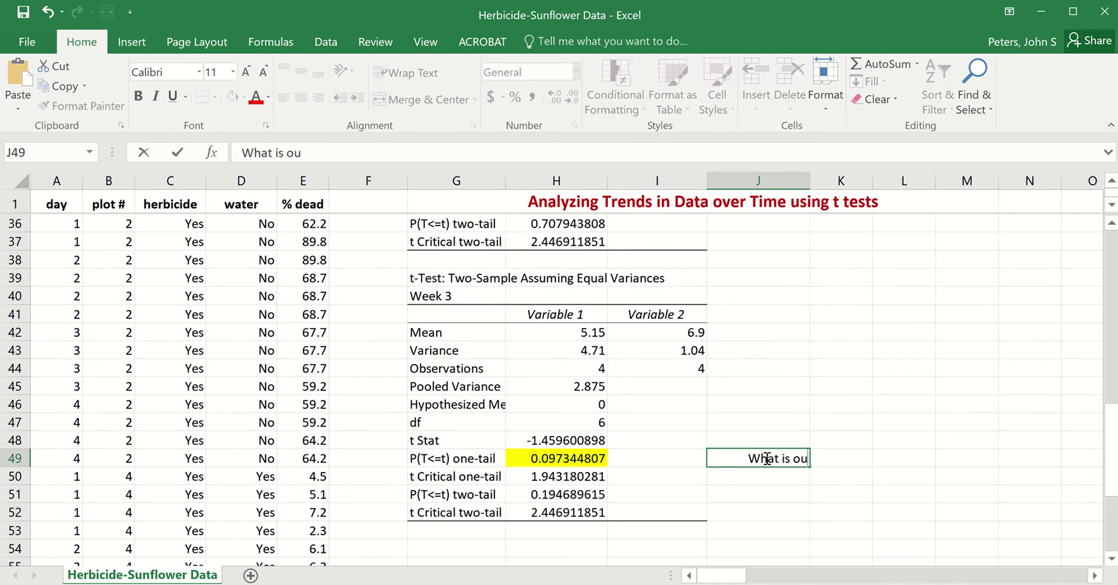
{"action": "type", "text": "r conclusion"}
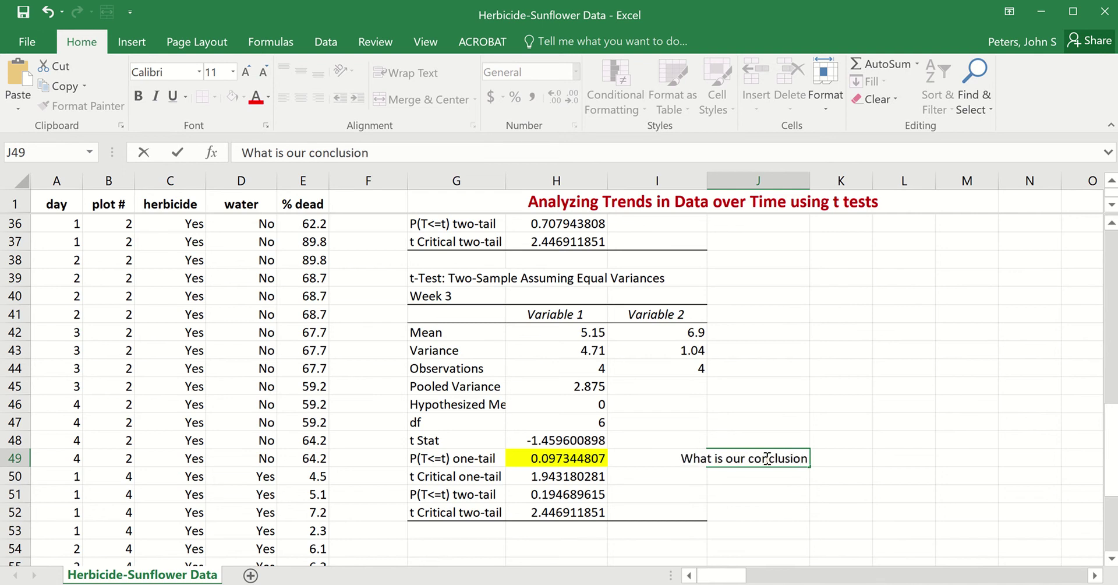
{"action": "type", "text": " ?"}
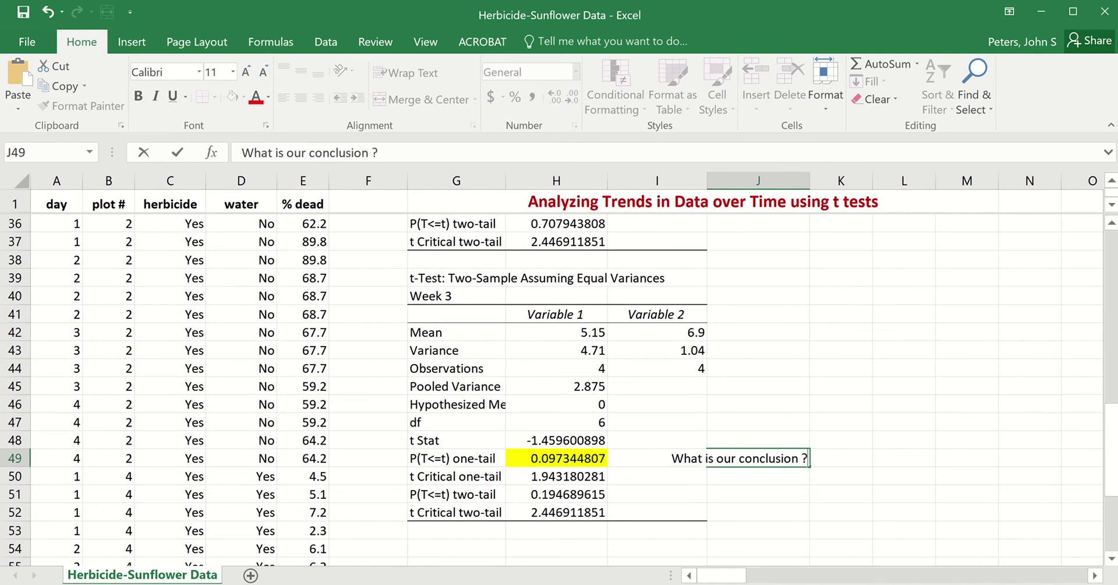
{"action": "key", "text": "Escape"}
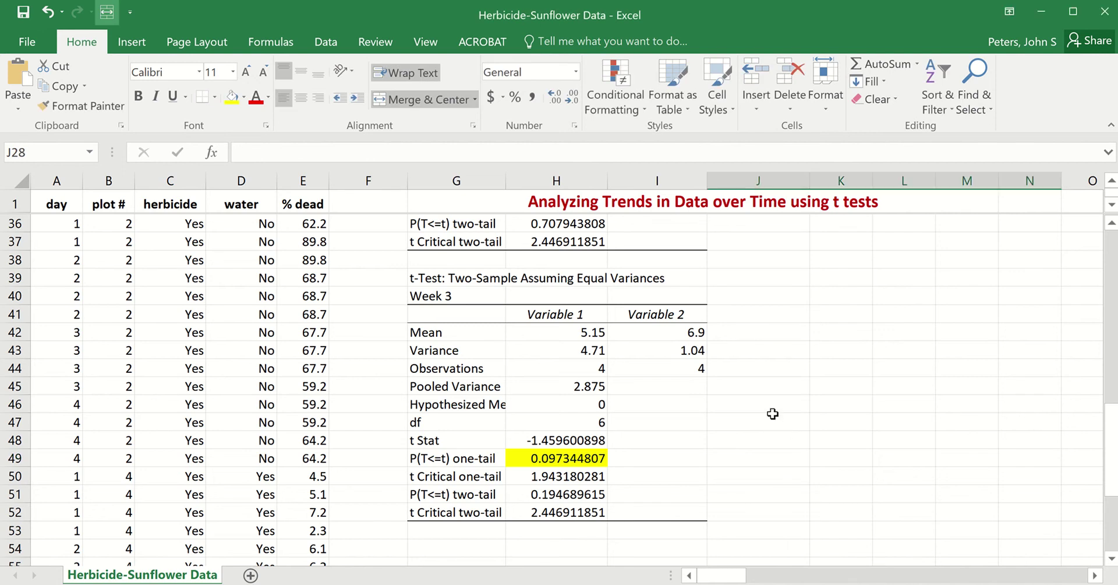
Step: Use undo to bring back the week 3 conclusion note in J28 beginning "Again, we would fail to reject the null"
{"action": "scroll", "coordinate": [774, 413], "scroll_direction": "up", "scroll_amount": 4}
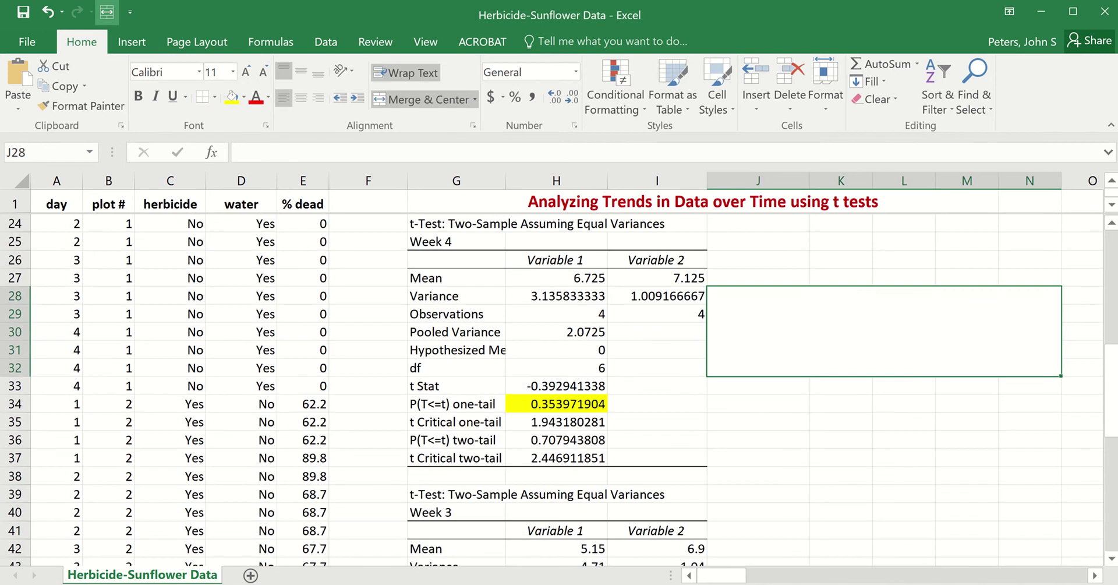
{"action": "left_click", "coordinate": [47, 12]}
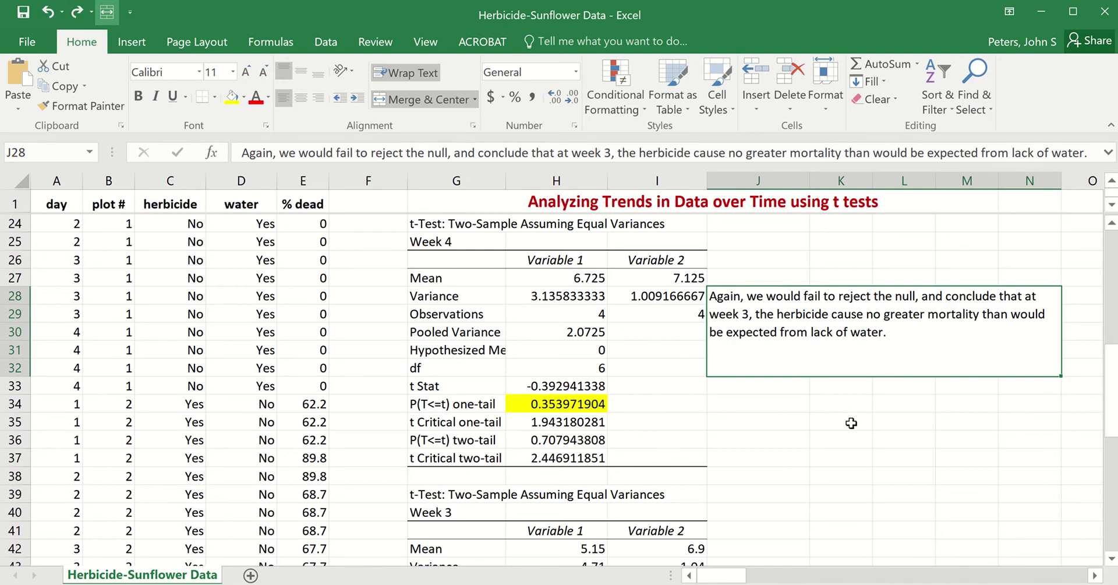
{"action": "scroll", "coordinate": [851, 422], "scroll_direction": "down", "scroll_amount": 3}
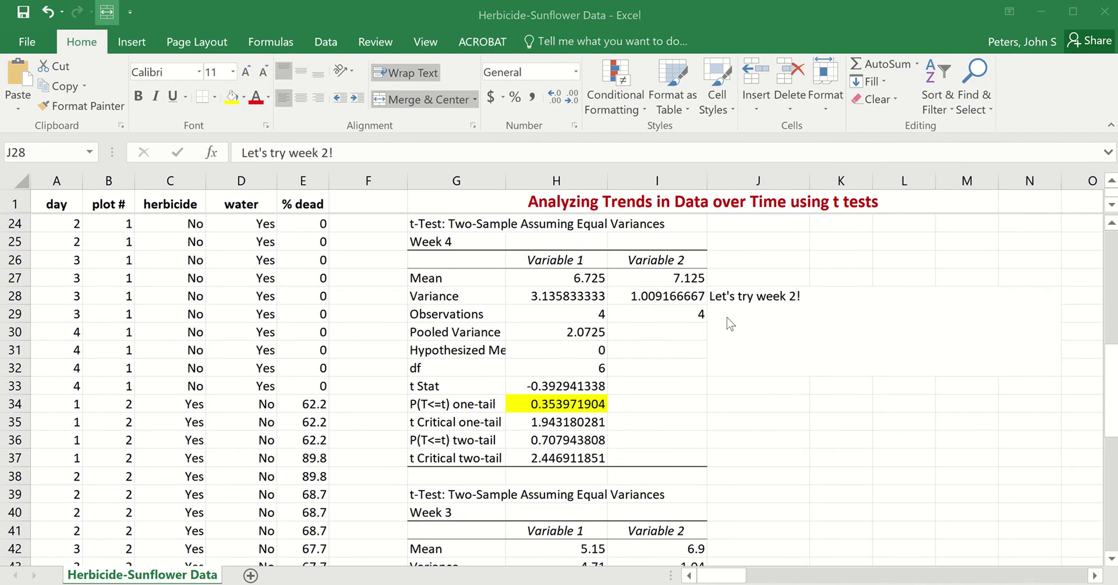
Step: Start another two-sample equal-variances t-test and set Variable 1 to $E$6:$E$9, the unwatered day 2 values without herbicide
{"action": "left_click", "coordinate": [765, 389]}
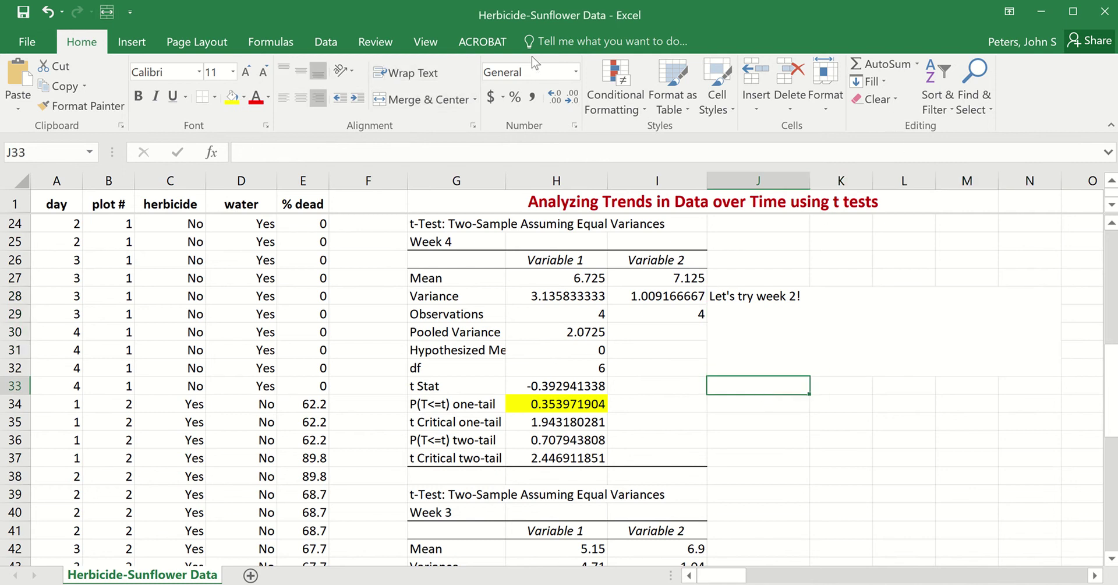
{"action": "left_click", "coordinate": [310, 46]}
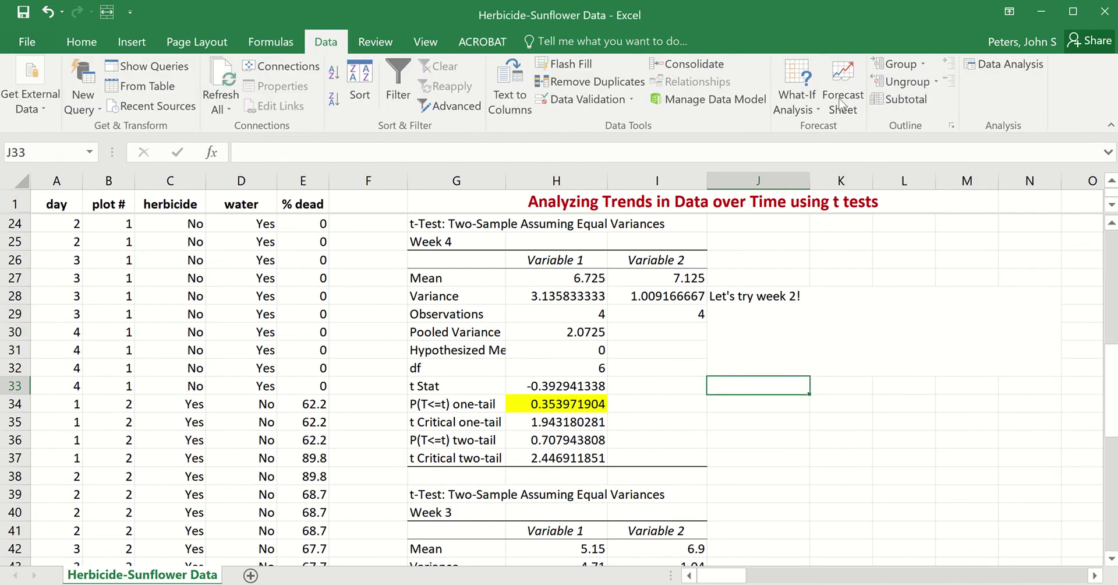
{"action": "left_click", "coordinate": [1006, 68]}
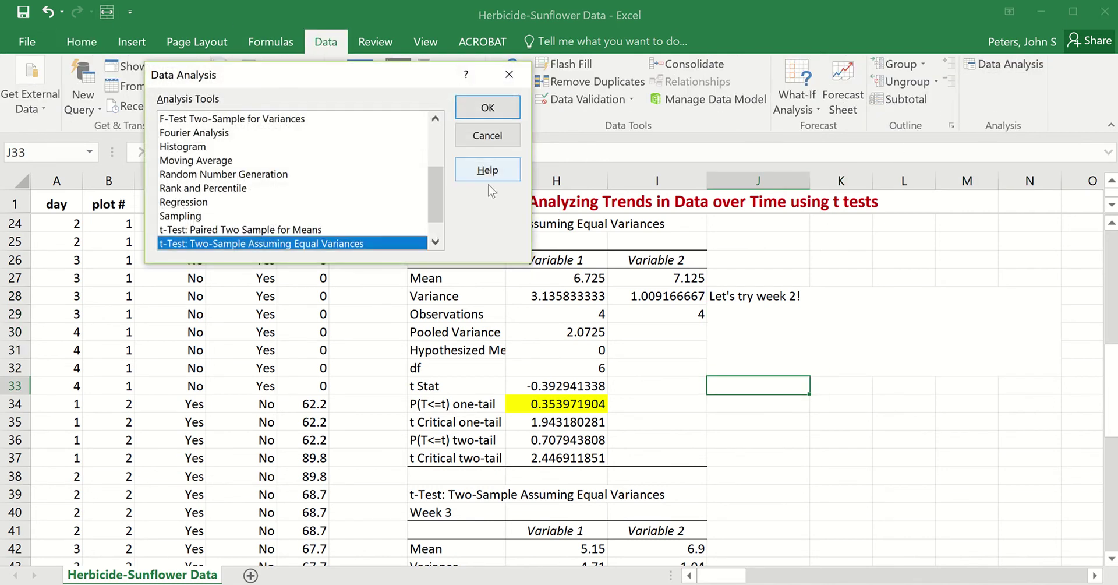
{"action": "left_click", "coordinate": [486, 110]}
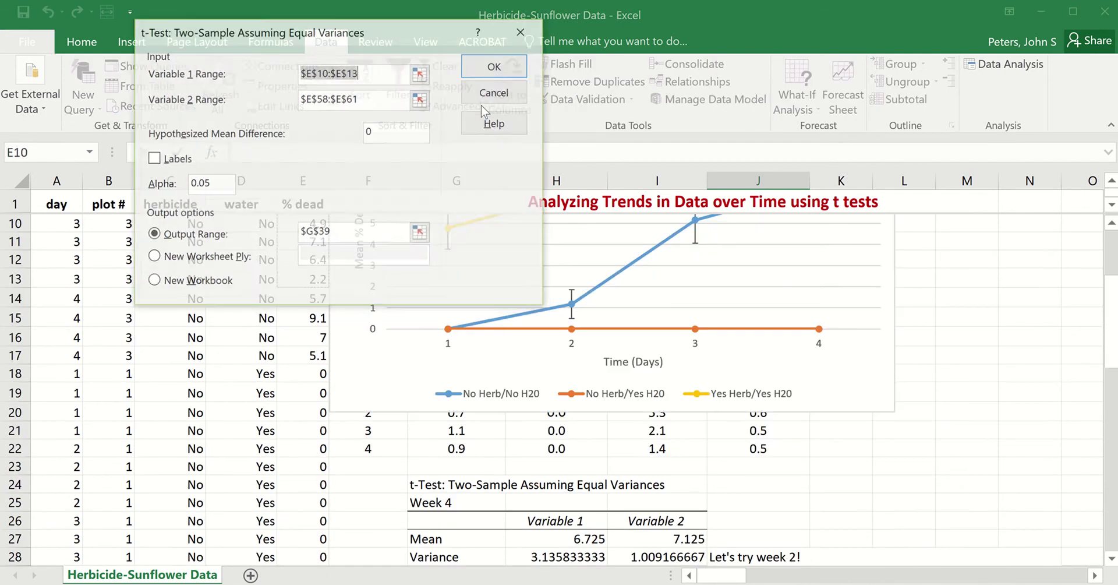
{"action": "left_click", "coordinate": [421, 74]}
{"action": "key", "text": "BackSpace"}
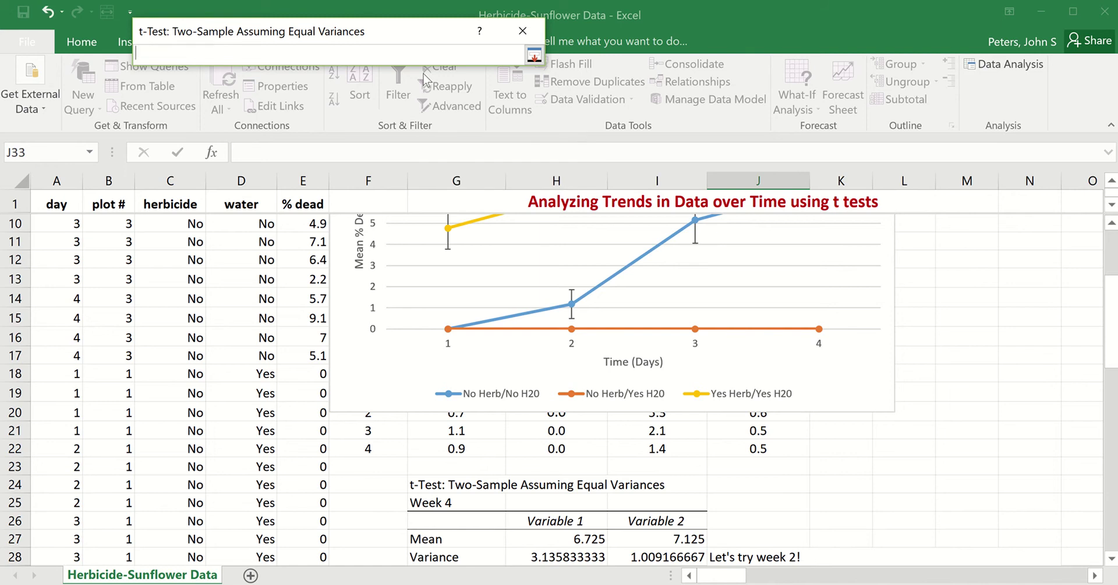
{"action": "scroll", "coordinate": [204, 347], "scroll_direction": "up", "scroll_amount": 3}
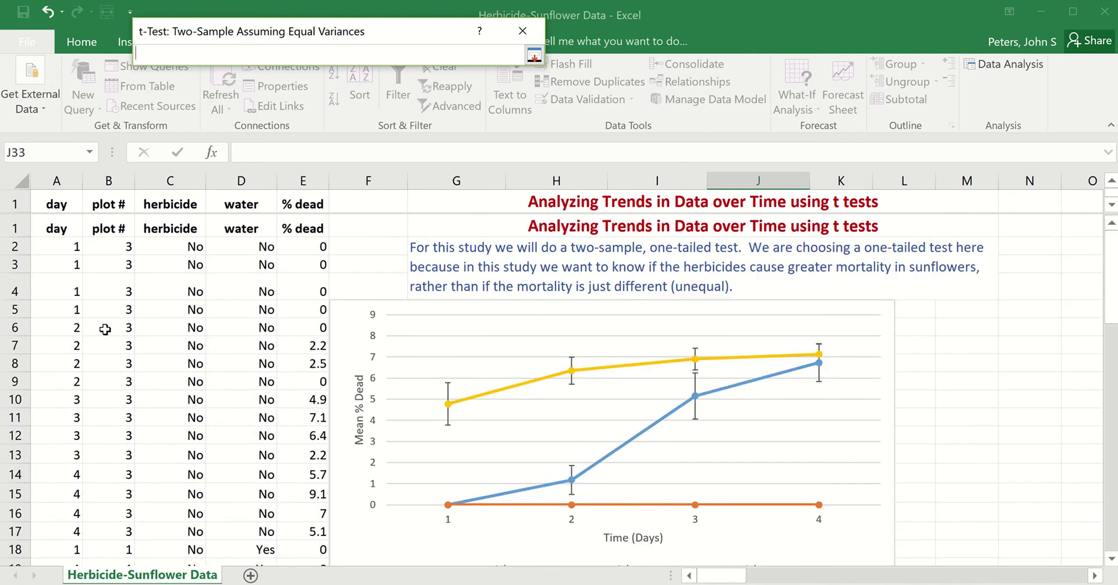
{"action": "left_click_drag", "start_coordinate": [310, 327], "coordinate": [309, 378]}
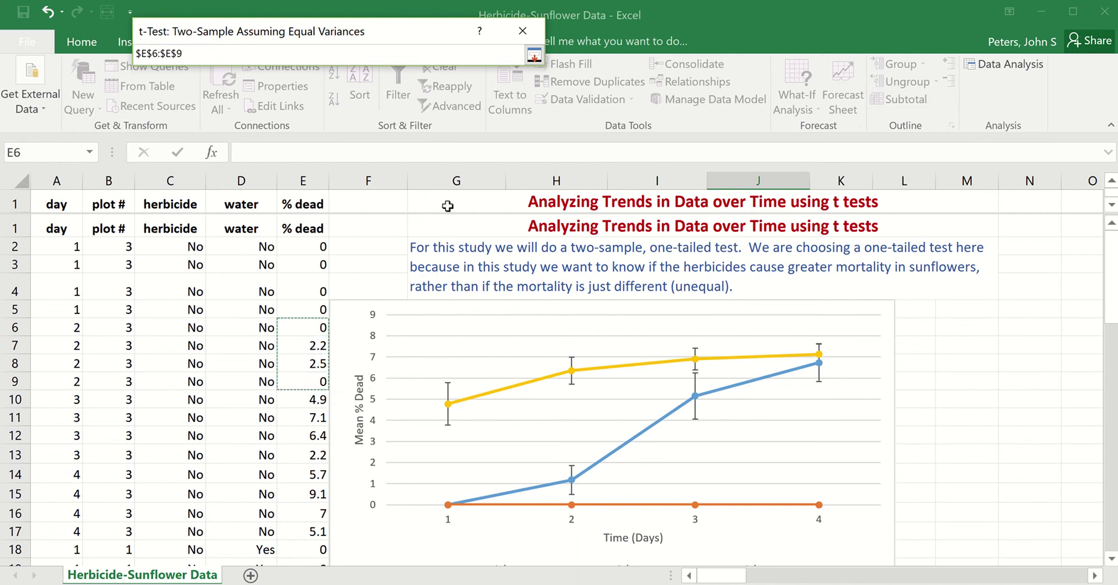
{"action": "left_click", "coordinate": [534, 56]}
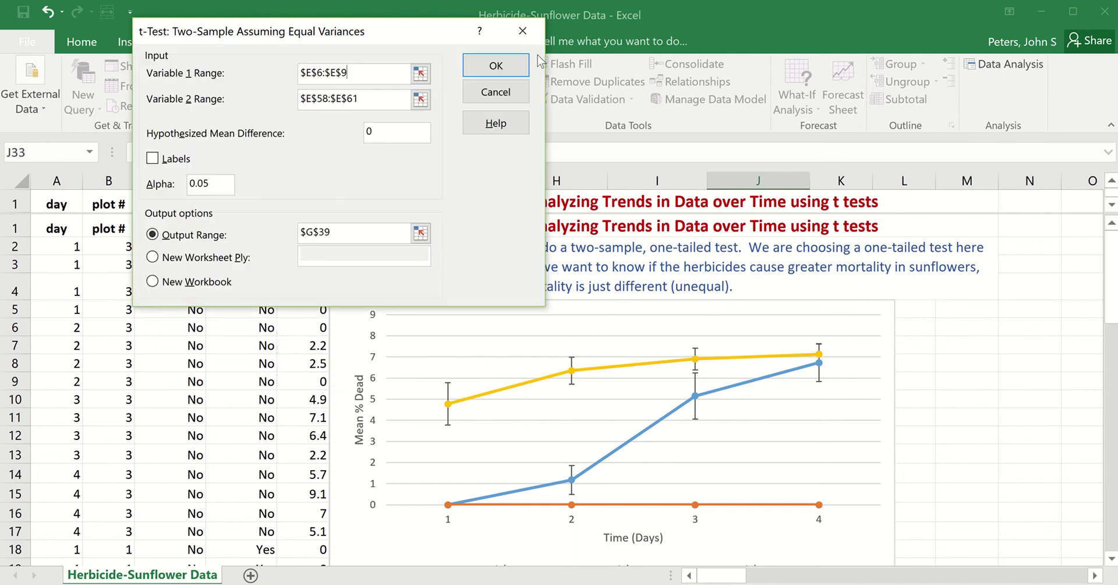
Step: Set the Variable 2 range to $E$54:$E$57, the day 2 values for the herbicide-plus-water plot
{"action": "left_click", "coordinate": [425, 99]}
{"action": "key", "text": "BackSpace"}
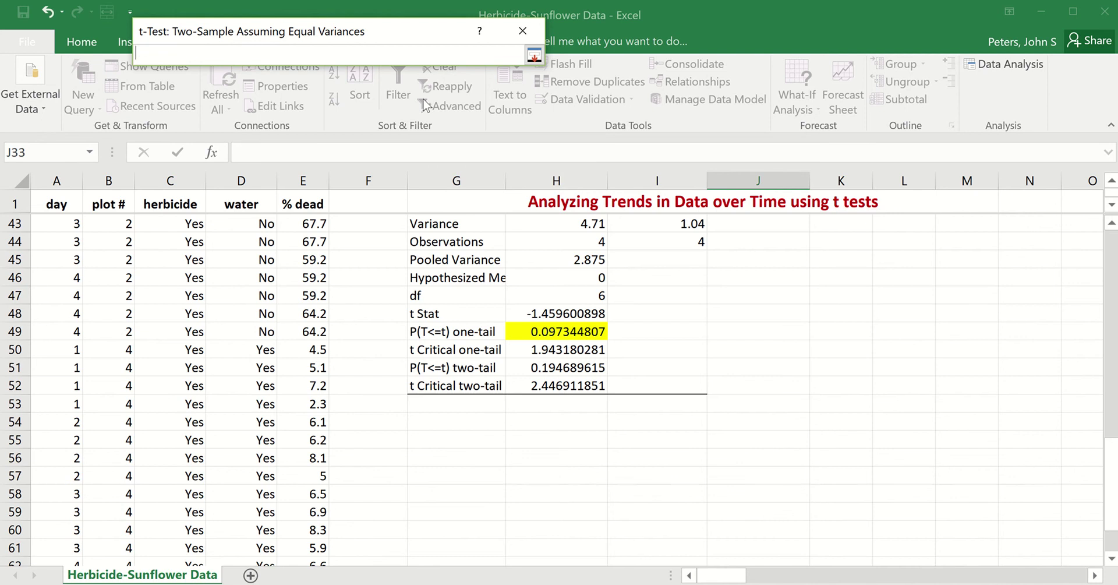
{"action": "scroll", "coordinate": [210, 343], "scroll_direction": "down", "scroll_amount": 4}
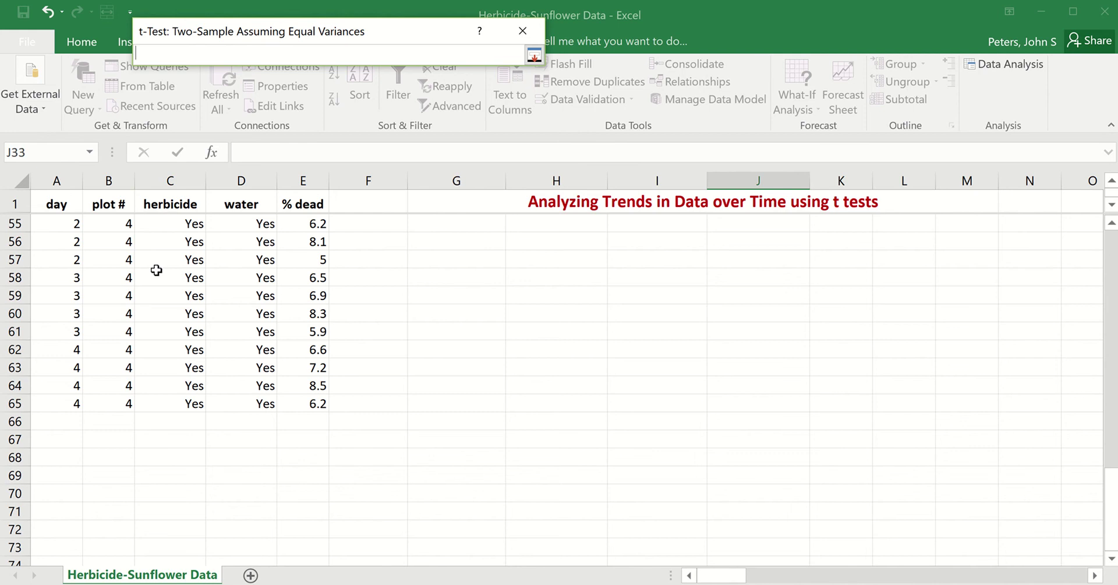
{"action": "scroll", "coordinate": [156, 270], "scroll_direction": "up", "scroll_amount": 1}
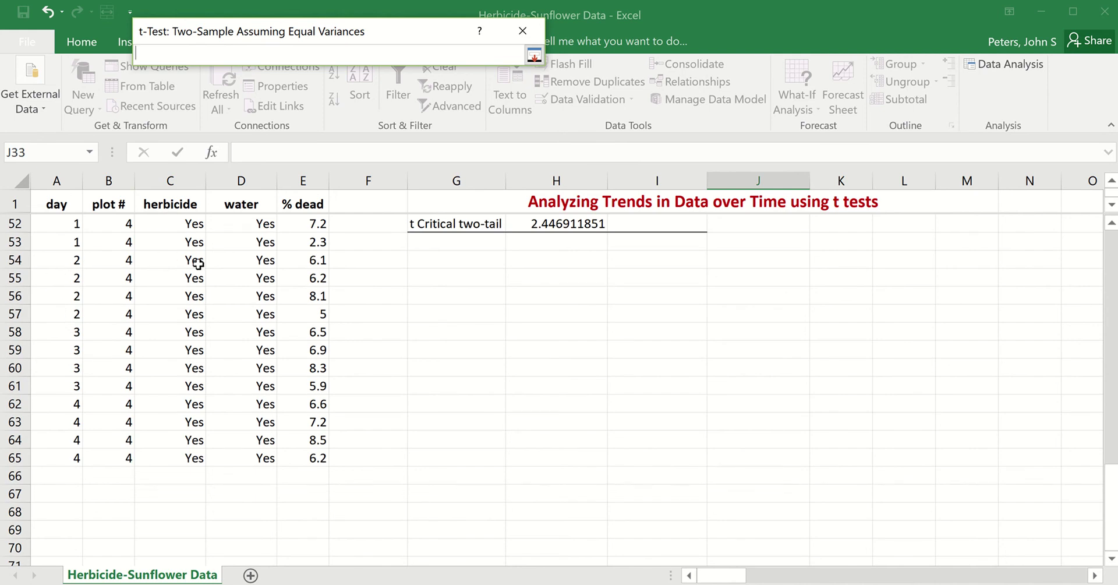
{"action": "left_click_drag", "start_coordinate": [316, 260], "coordinate": [320, 308]}
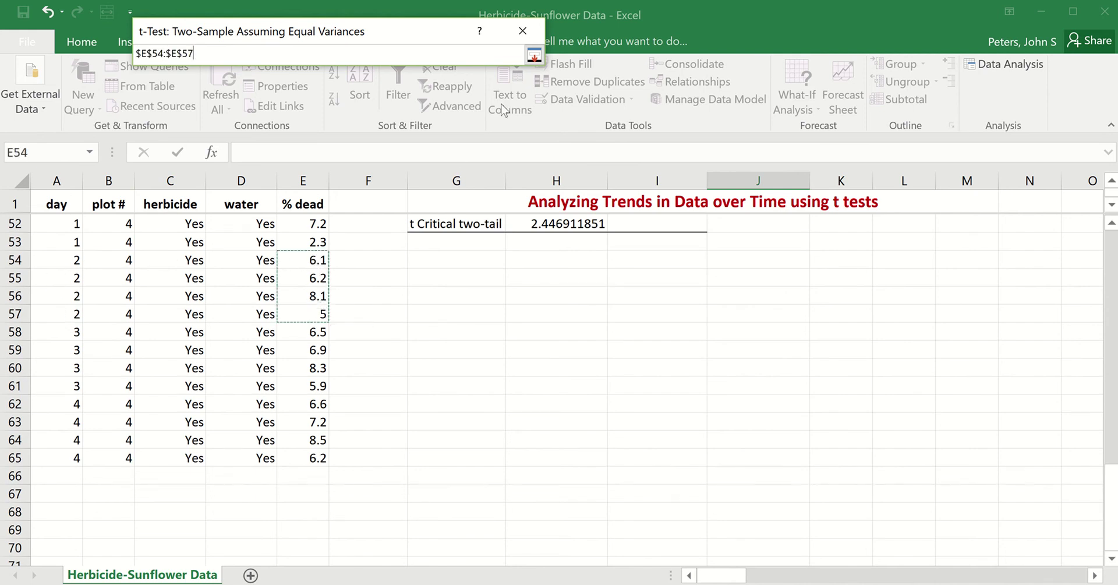
{"action": "left_click", "coordinate": [534, 55]}
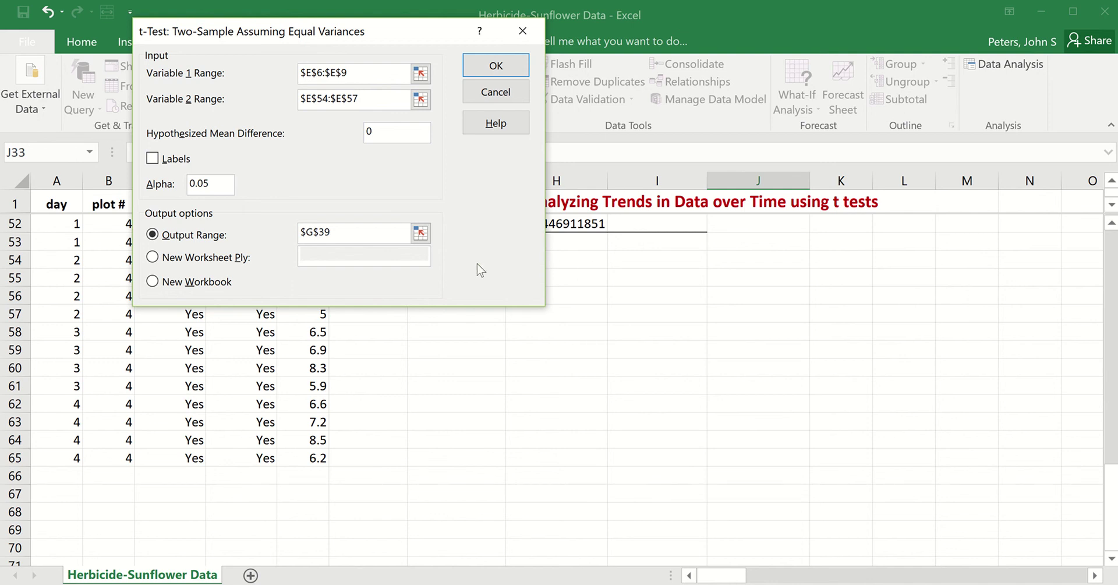
Step: Place the t-test output at $G$54, below the Week 3 results, and run the test
{"action": "left_click", "coordinate": [419, 233]}
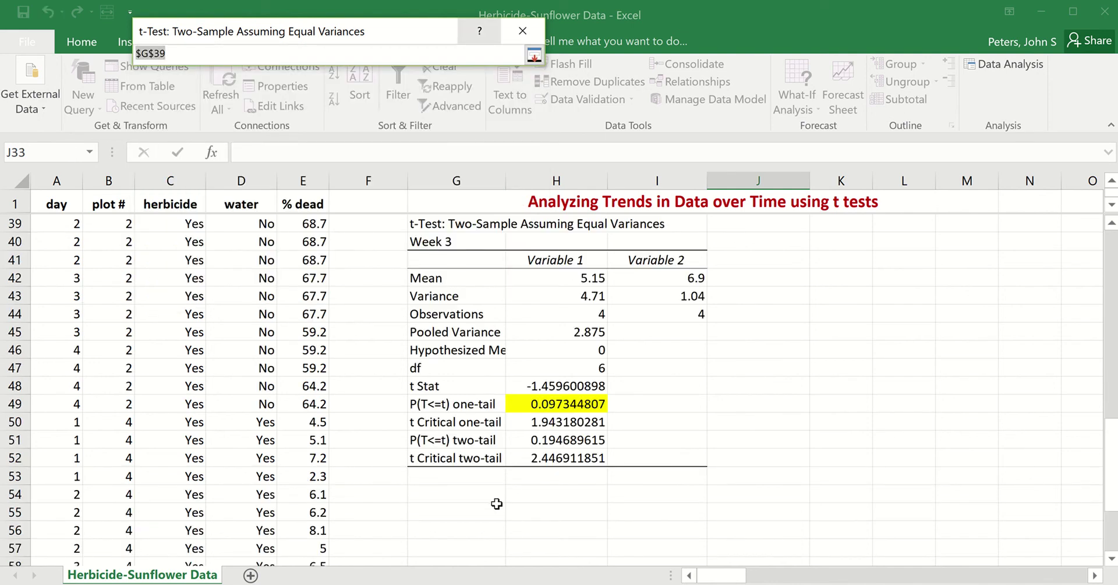
{"action": "left_click", "coordinate": [454, 493]}
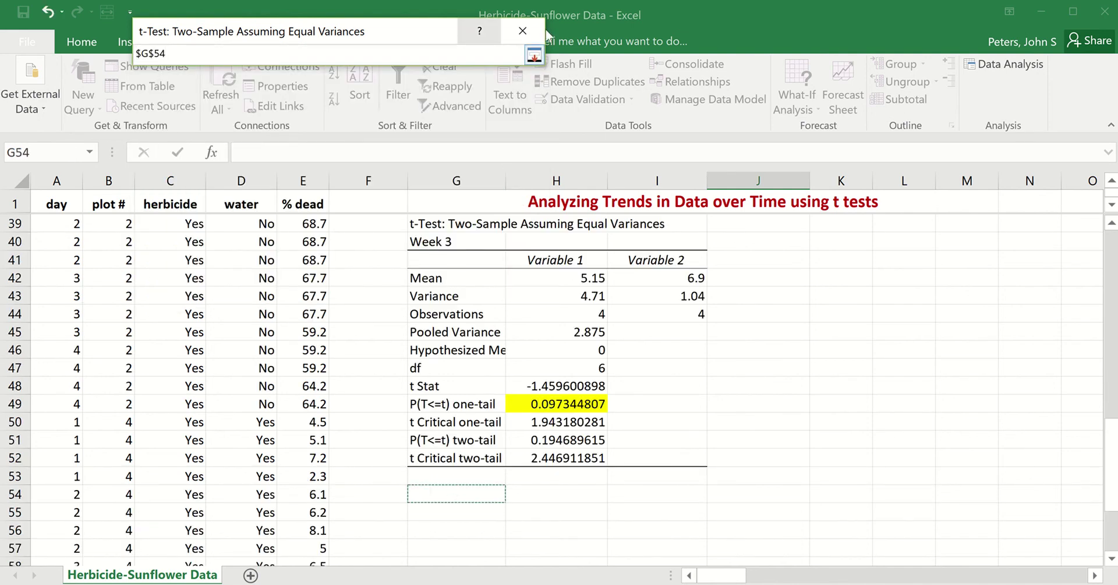
{"action": "left_click", "coordinate": [534, 56]}
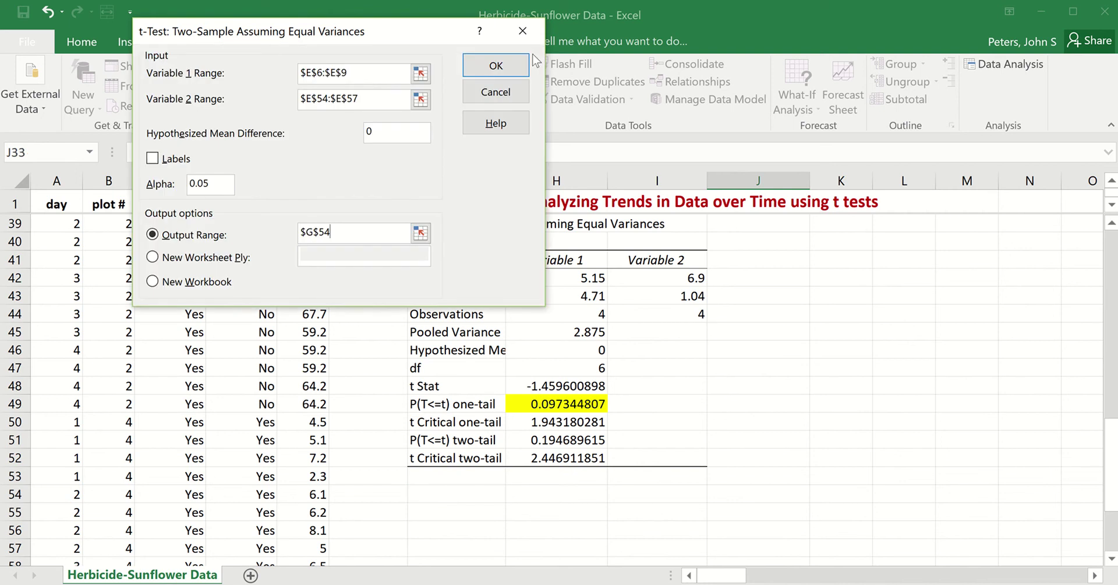
{"action": "left_click", "coordinate": [498, 65]}
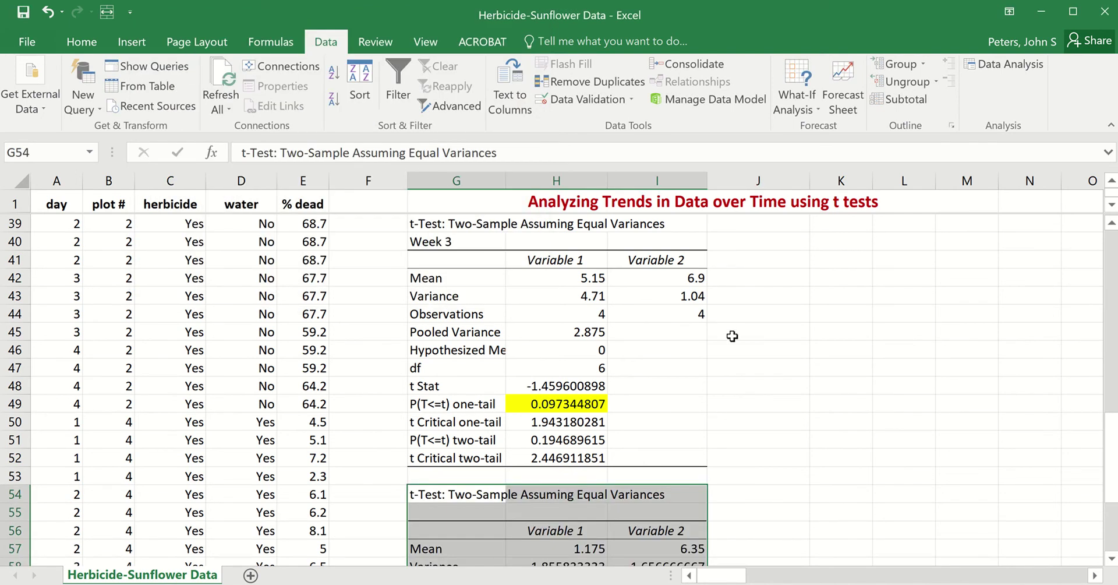
Step: Enter the question "Now what should we conclude?" in J64, beside the new test's one-tailed p-value
{"action": "scroll", "coordinate": [732, 336], "scroll_direction": "down", "scroll_amount": 4}
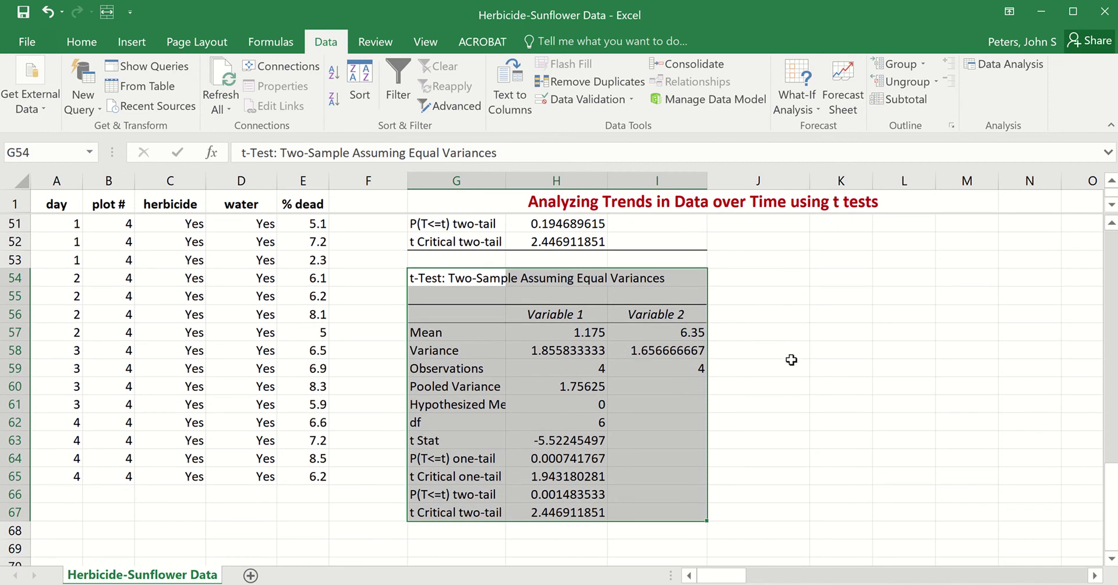
{"action": "left_click", "coordinate": [548, 459]}
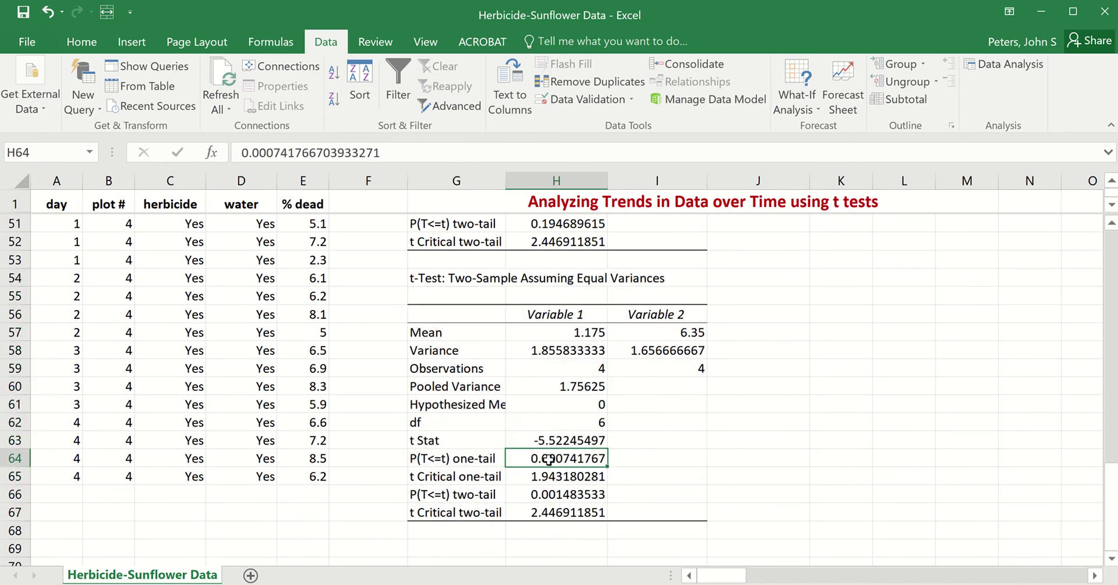
{"action": "left_click", "coordinate": [743, 460]}
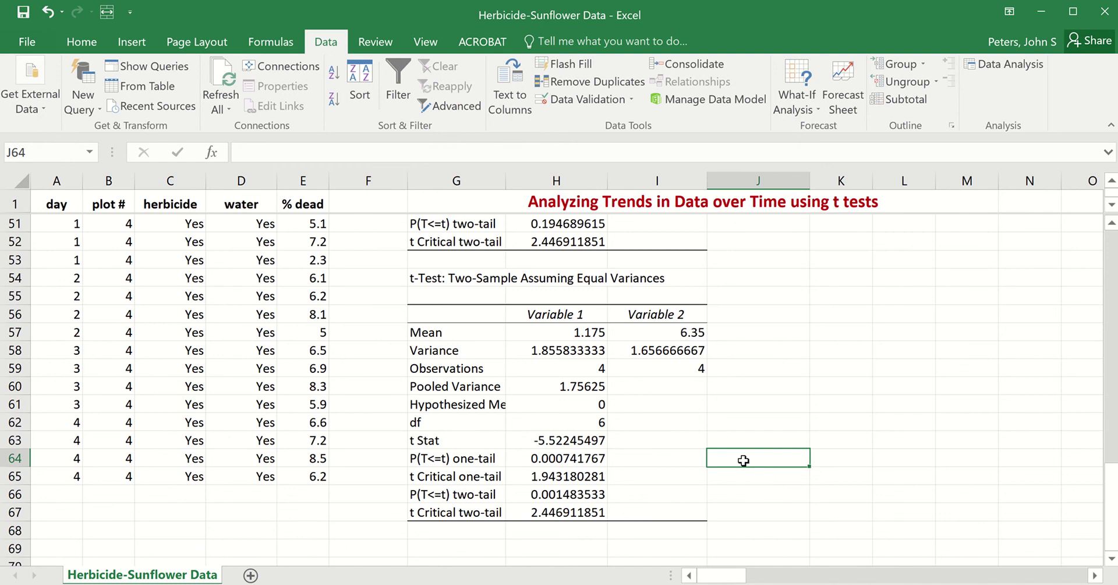
{"action": "type", "text": "Now what sh"}
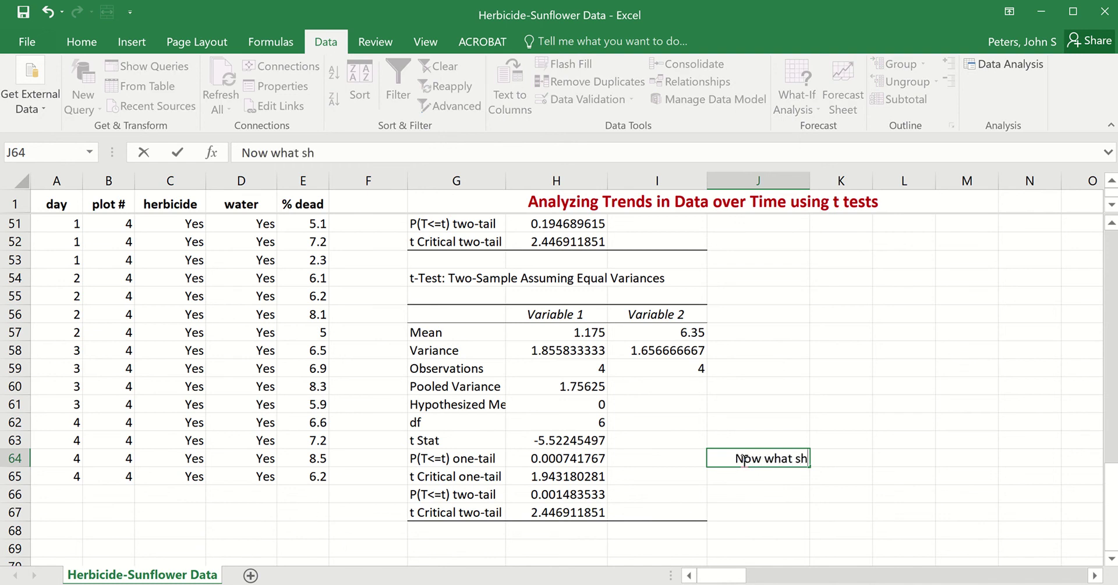
{"action": "type", "text": "ould we conclud"}
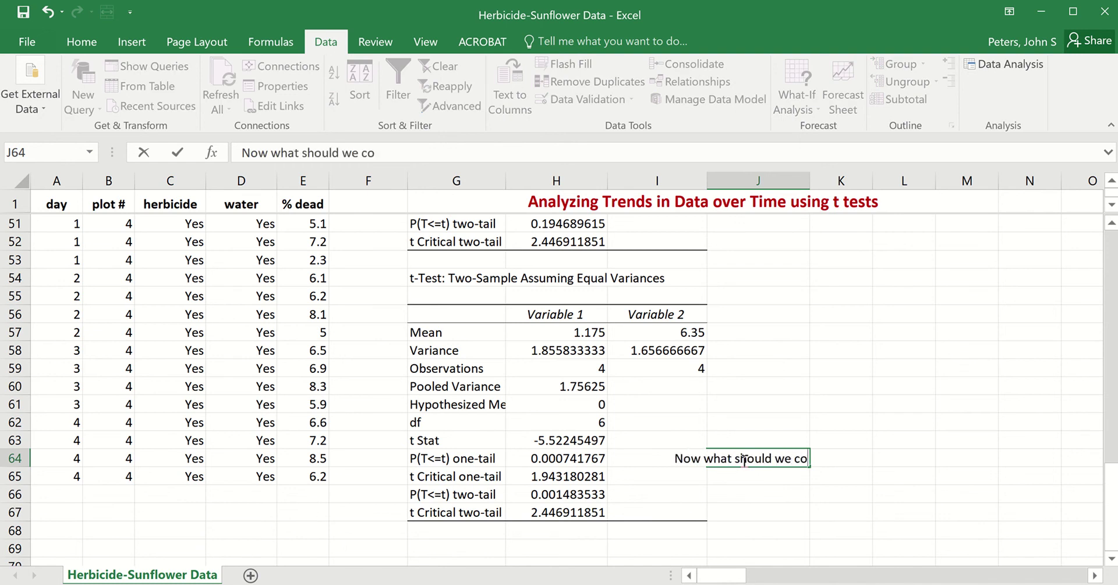
{"action": "type", "text": "e?"}
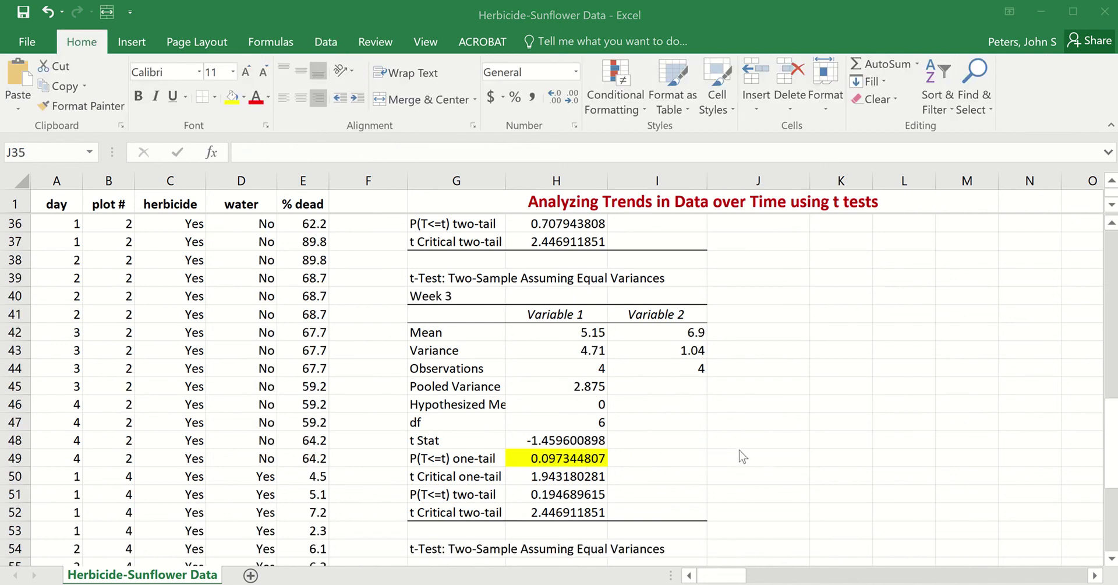
Step: Clear the week 2 conclusion in J28 and use undo to bring back the note beginning "There is no need to do the week 1 test"
{"action": "left_click", "coordinate": [789, 443]}
{"action": "scroll", "coordinate": [786, 442], "scroll_direction": "up", "scroll_amount": 1}
{"action": "scroll", "coordinate": [786, 442], "scroll_direction": "up", "scroll_amount": 4}
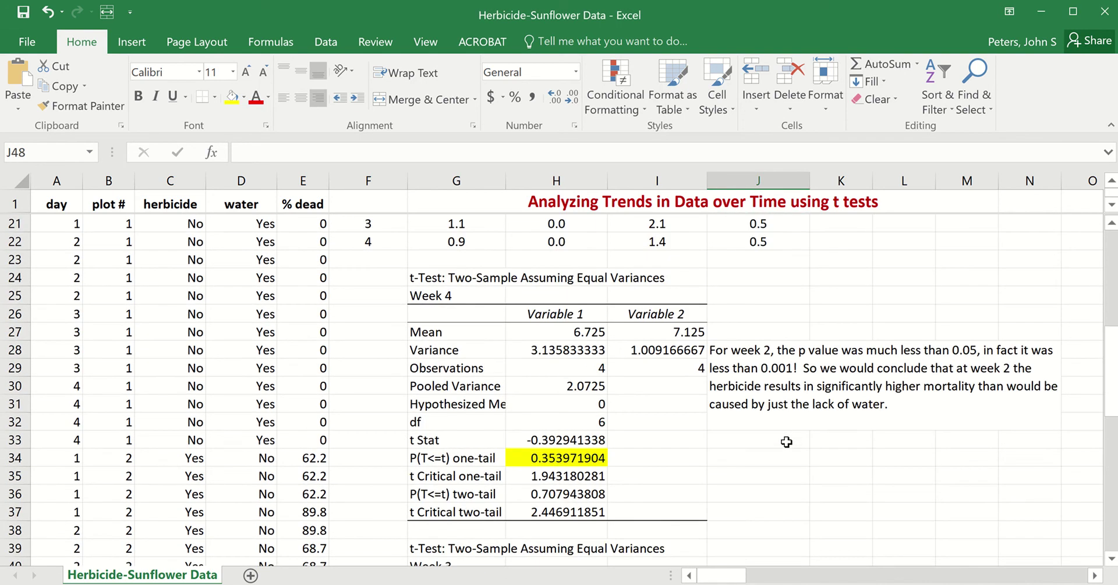
{"action": "left_click", "coordinate": [786, 404]}
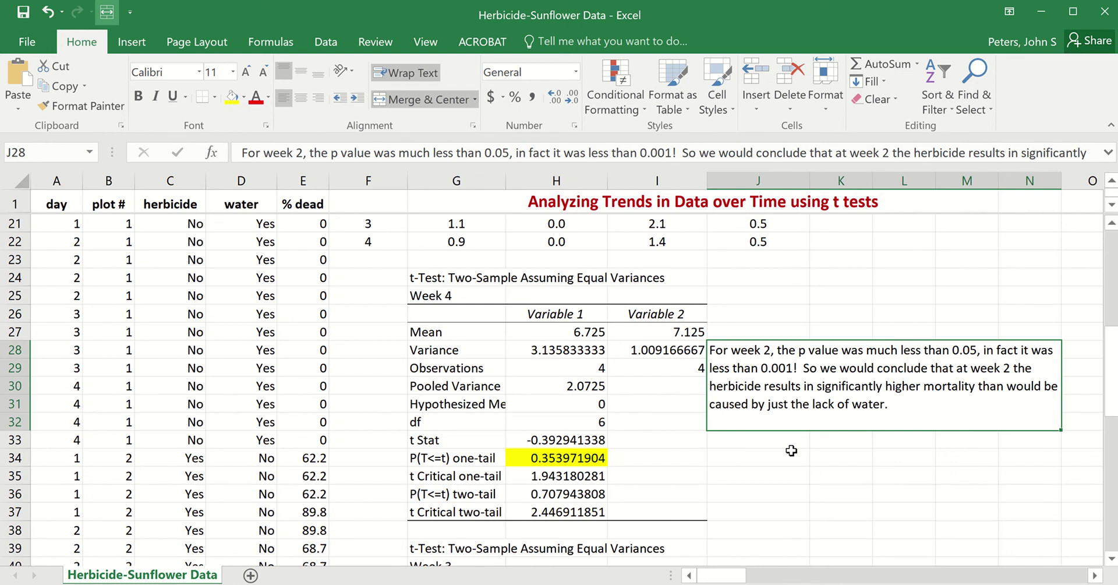
{"action": "scroll", "coordinate": [791, 450], "scroll_direction": "down", "scroll_amount": 5}
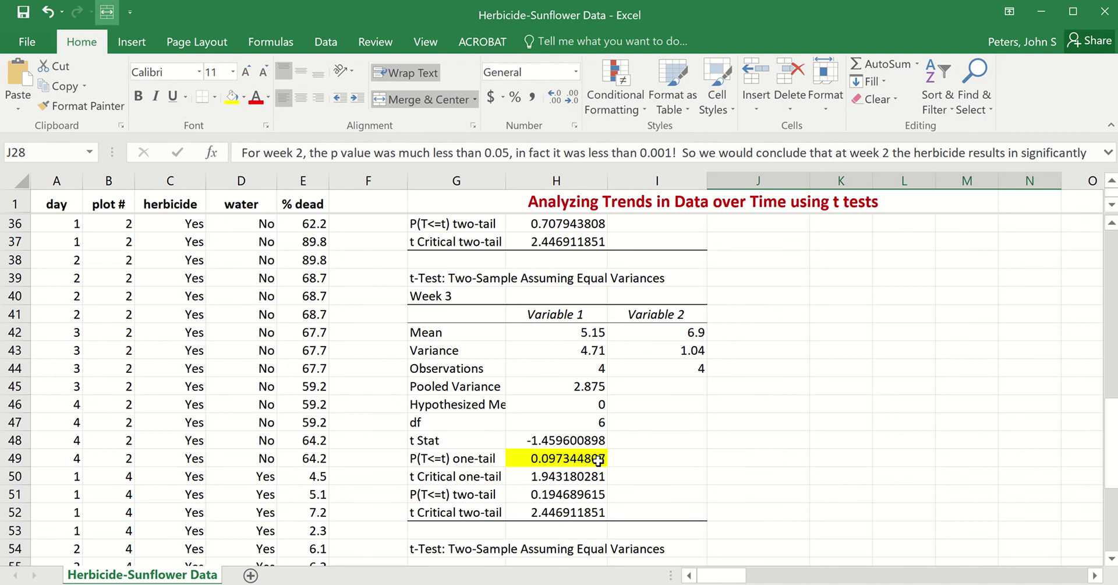
{"action": "scroll", "coordinate": [853, 446], "scroll_direction": "up", "scroll_amount": 4}
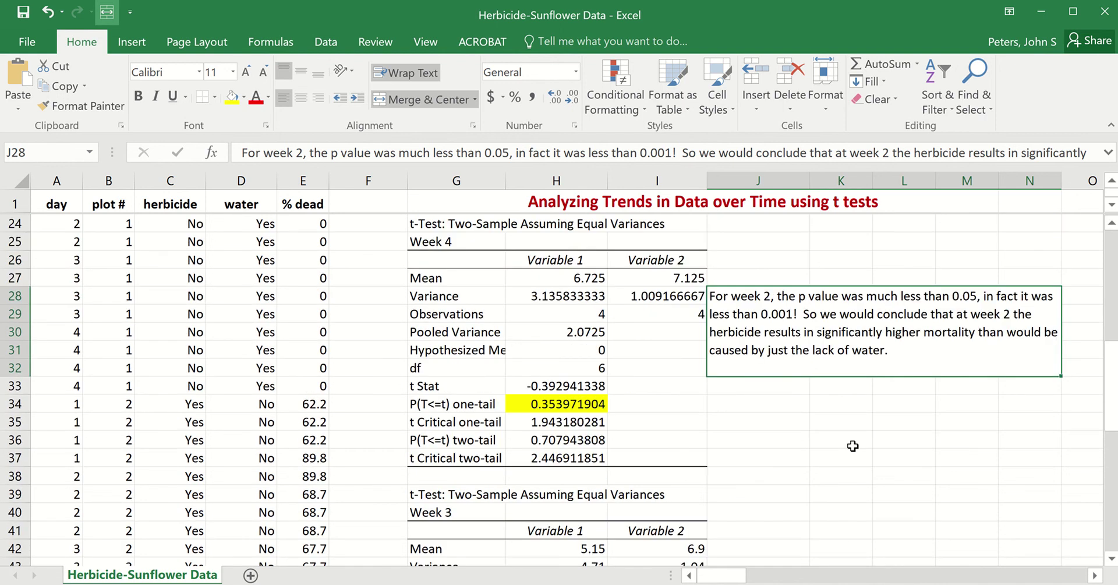
{"action": "key", "text": "Delete"}
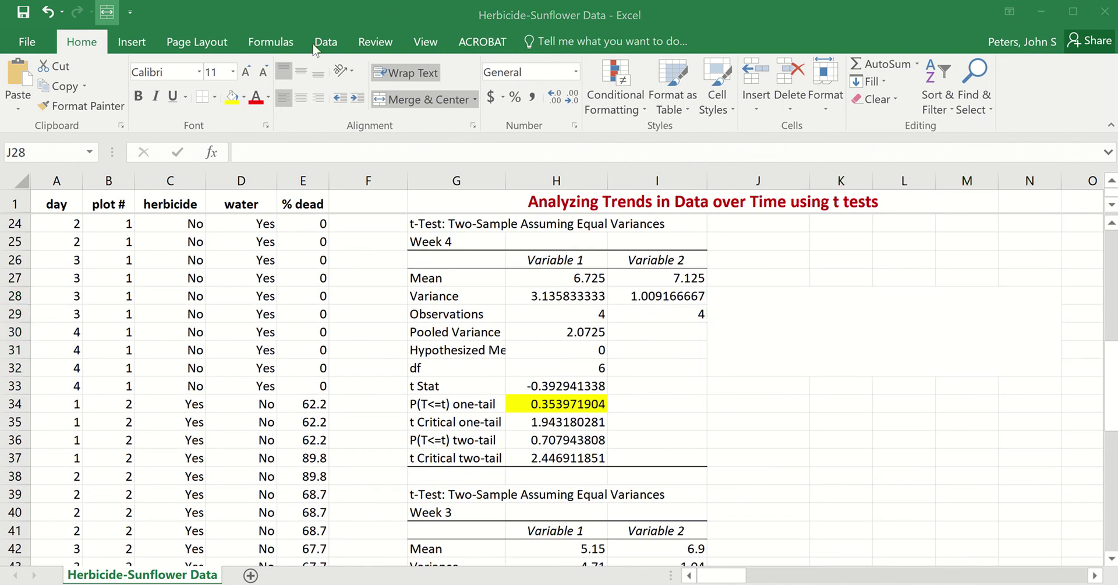
{"action": "left_click", "coordinate": [49, 13]}
{"action": "left_click", "coordinate": [49, 13]}
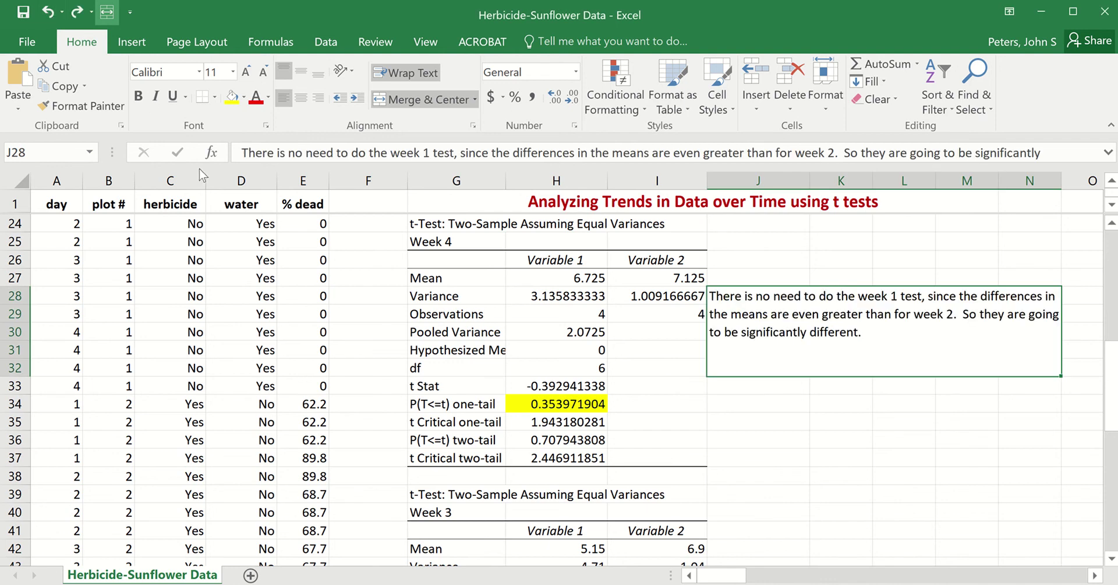
Step: Review the mortality chart and use undo to bring back the conclusion in G2 beginning "So what does this all mean?"
{"action": "scroll", "coordinate": [511, 354], "scroll_direction": "up", "scroll_amount": 5}
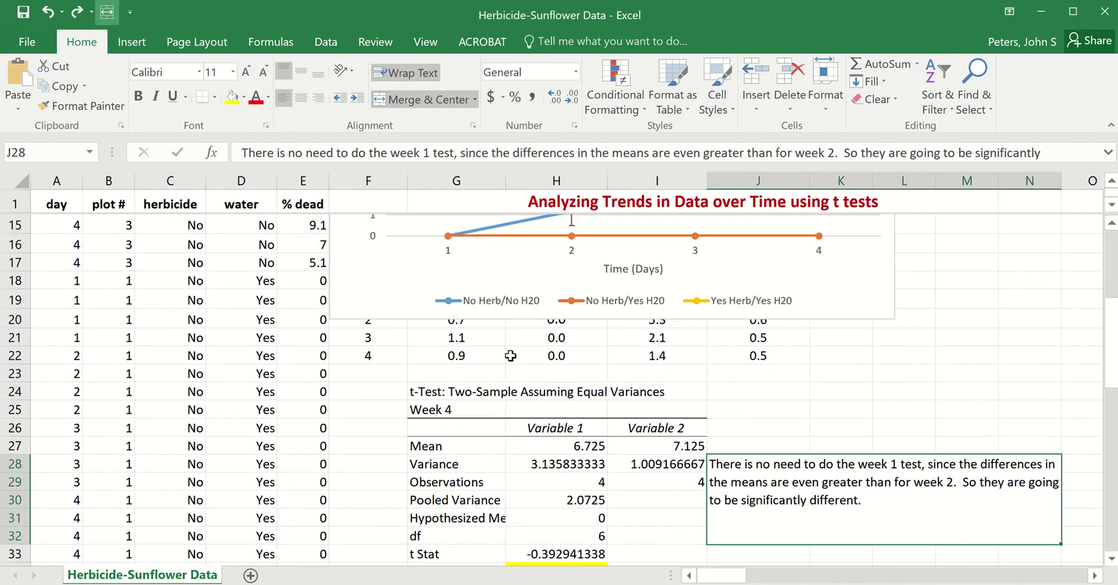
{"action": "scroll", "coordinate": [511, 358], "scroll_direction": "up", "scroll_amount": 2}
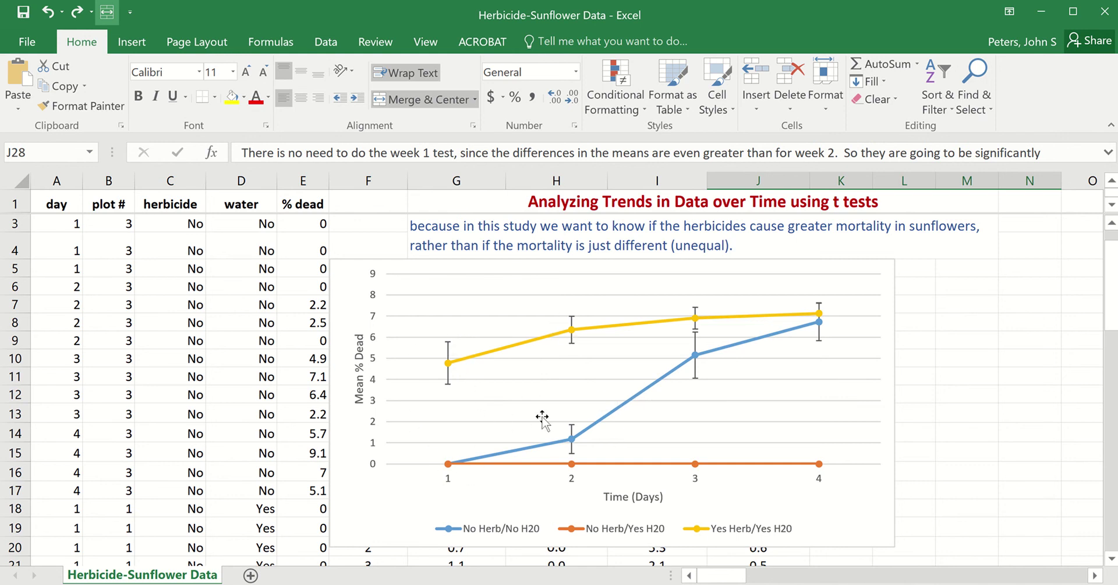
{"action": "scroll", "coordinate": [718, 408], "scroll_direction": "down", "scroll_amount": 5}
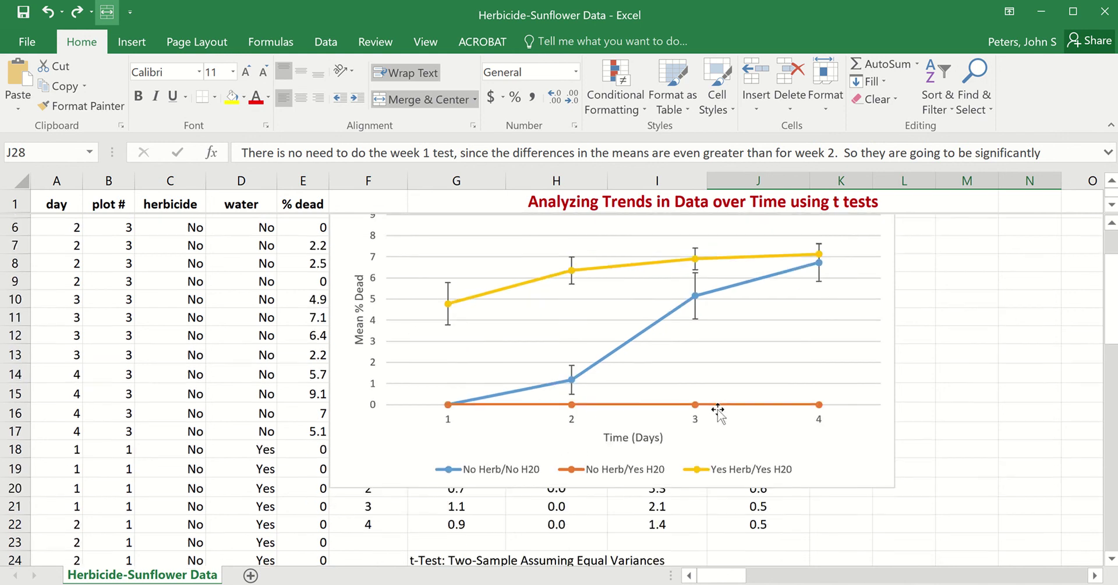
{"action": "scroll", "coordinate": [718, 409], "scroll_direction": "down", "scroll_amount": 1}
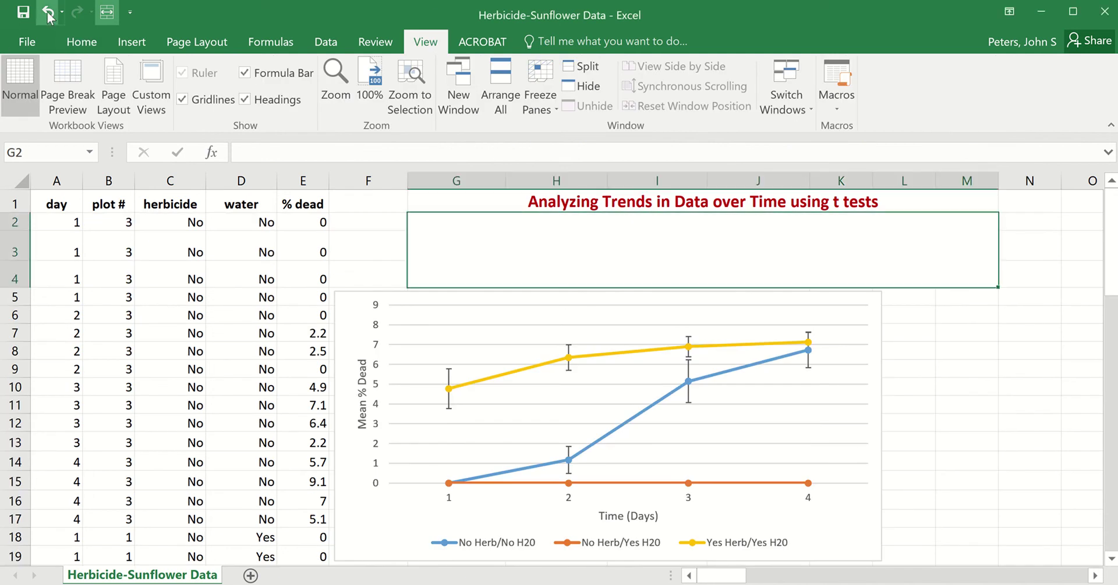
{"action": "left_click", "coordinate": [49, 12]}
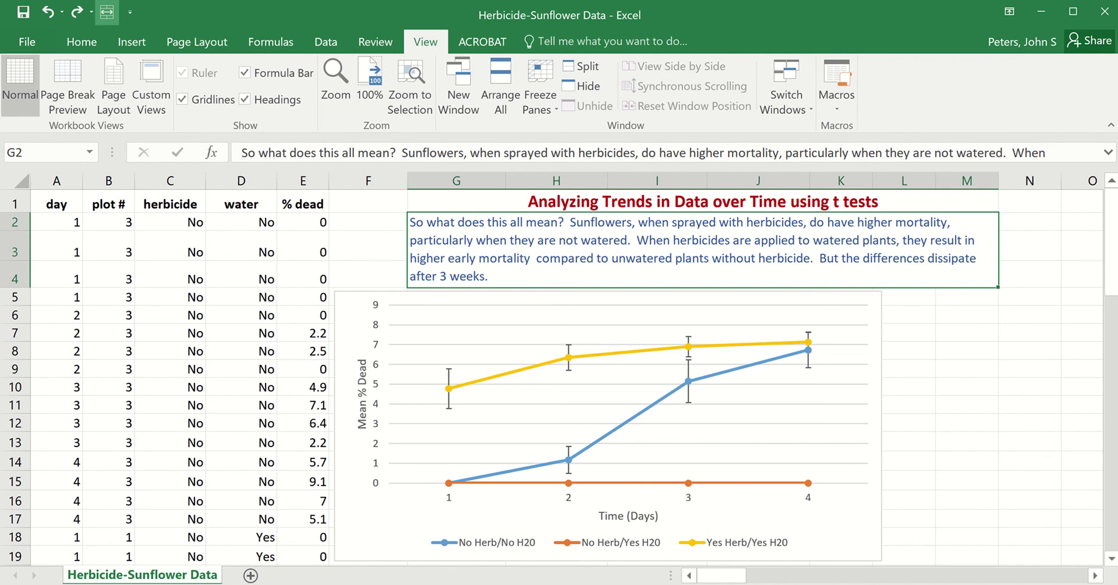
Step: Clear the overall conclusion from G2 and use undo to bring back the next note there
{"action": "key", "text": "Delete"}
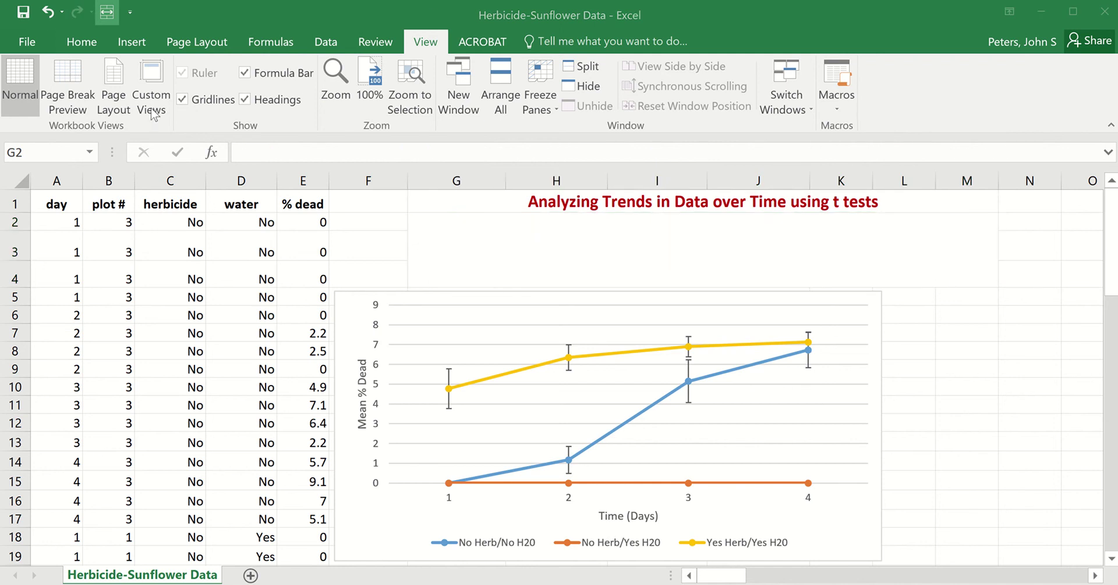
{"action": "left_click", "coordinate": [48, 13]}
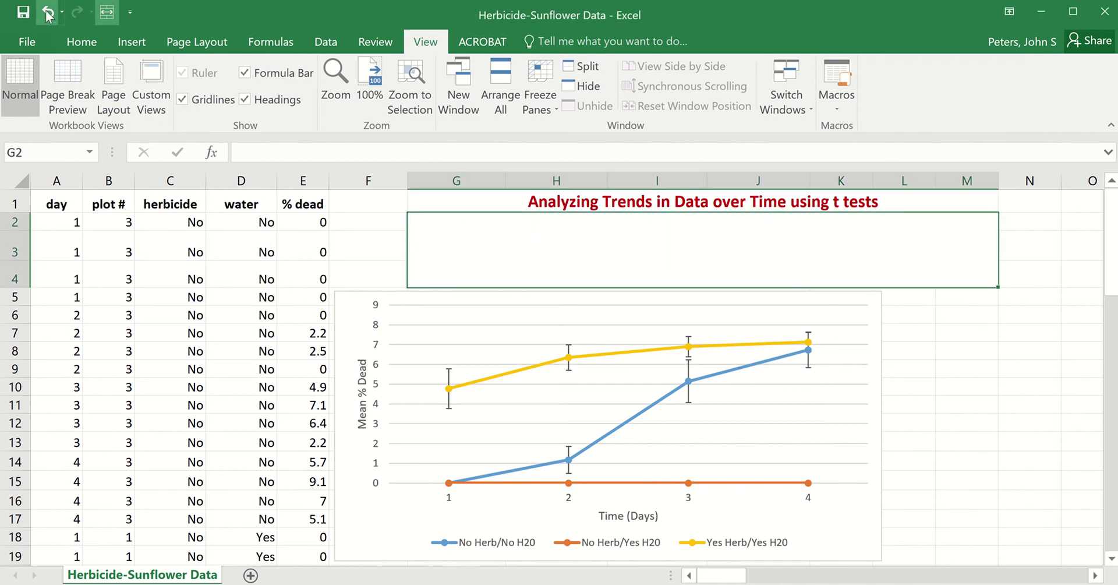